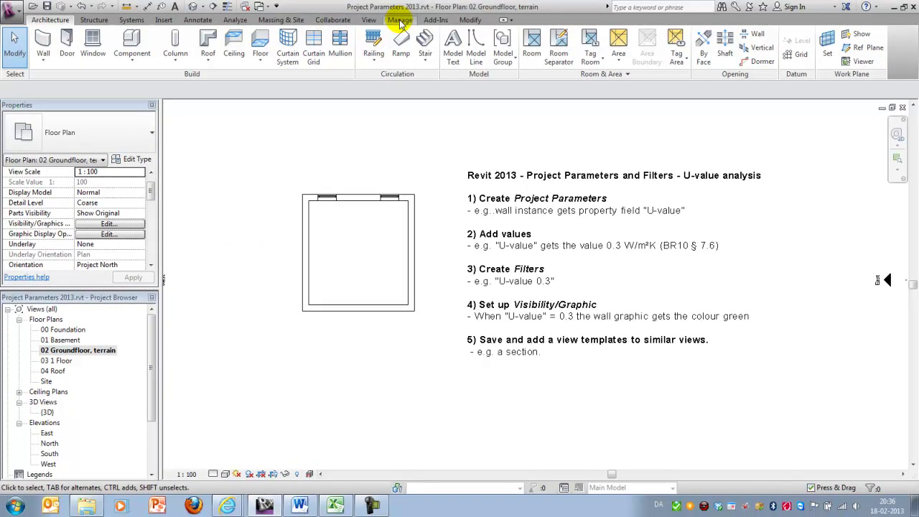
- Add a new project parameter named U-value to the project
click(399, 20)
click(183, 34)
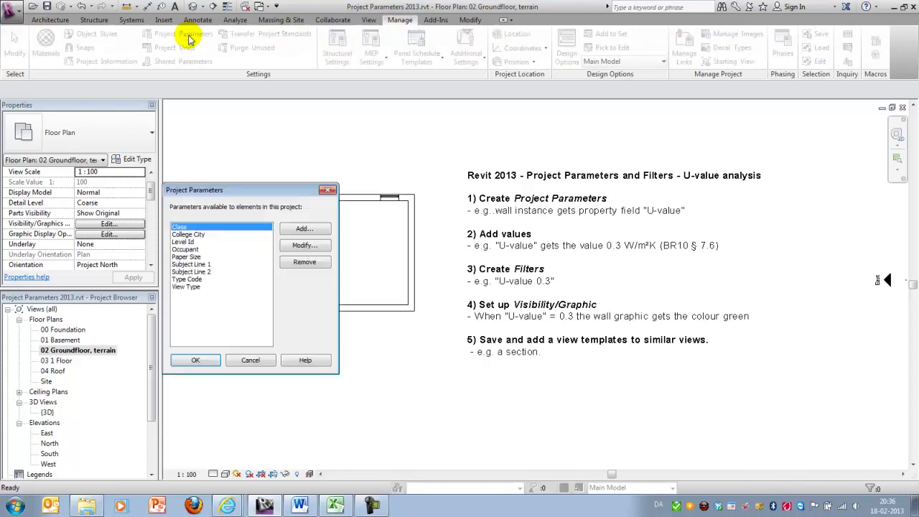
click(304, 229)
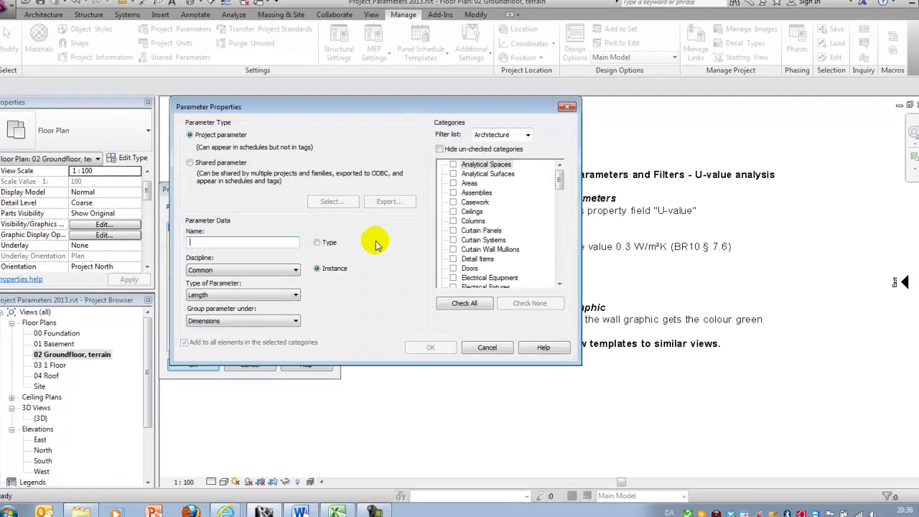
text(U-)
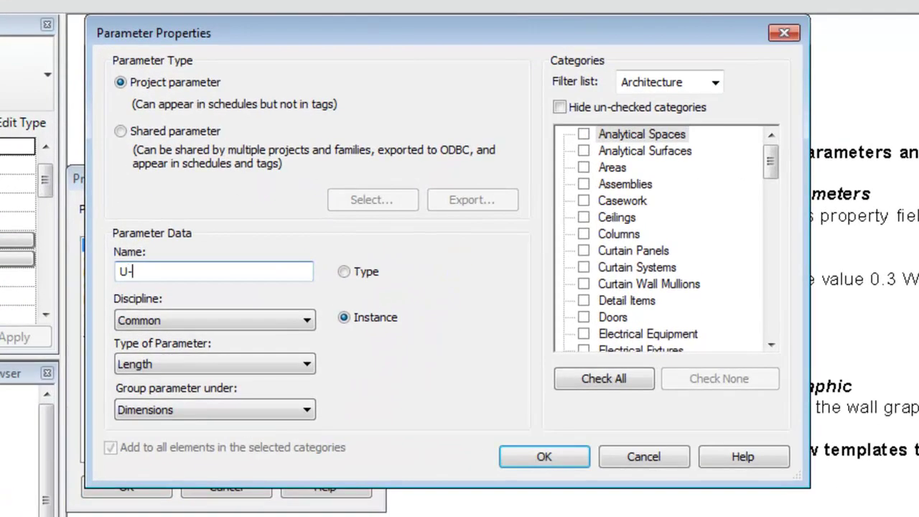
text(value)
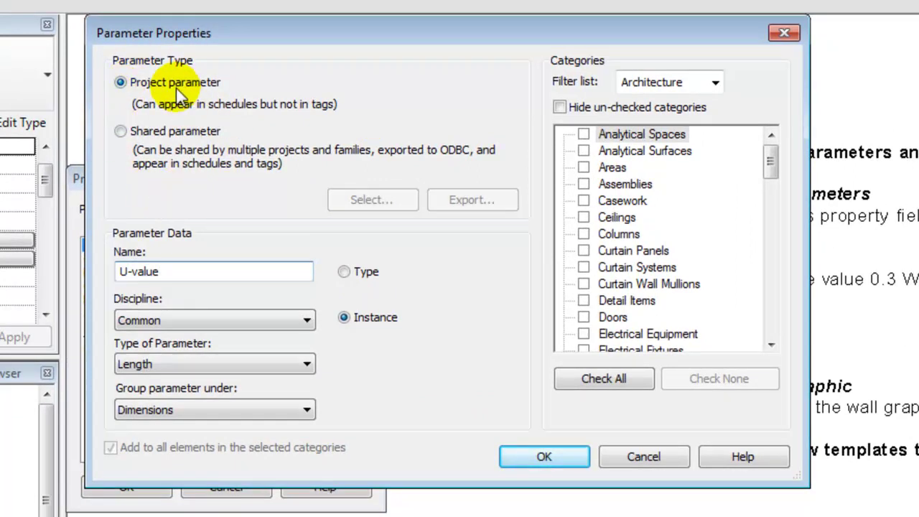
drag(195, 33, 180, 35)
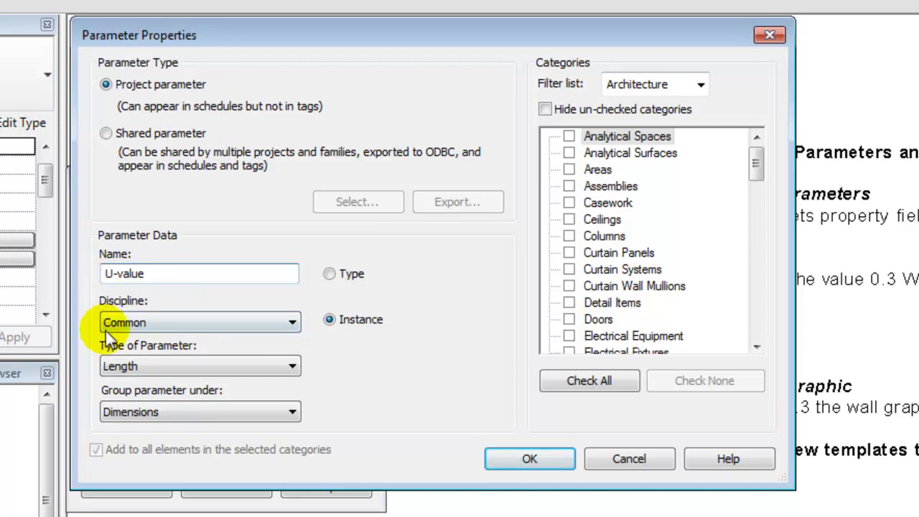
- Set the U-value parameter's type to Number and group it under Identity Data
click(176, 368)
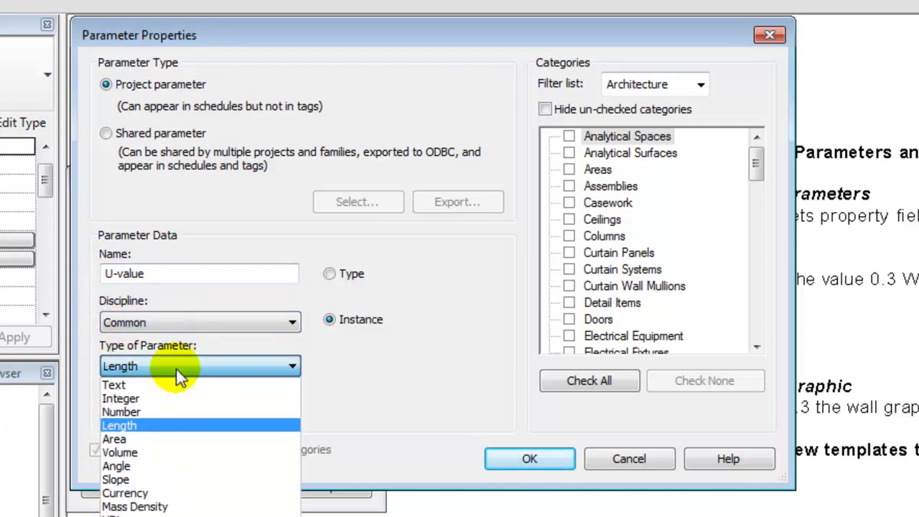
click(170, 409)
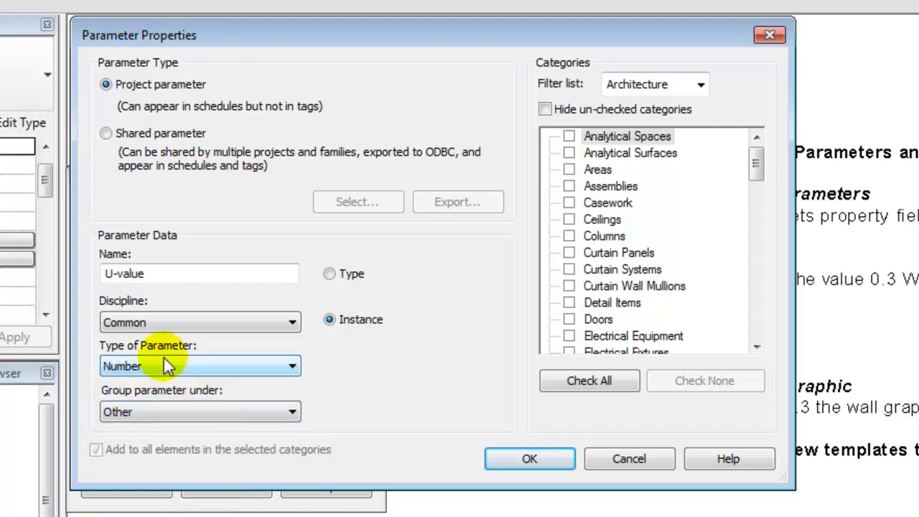
click(191, 411)
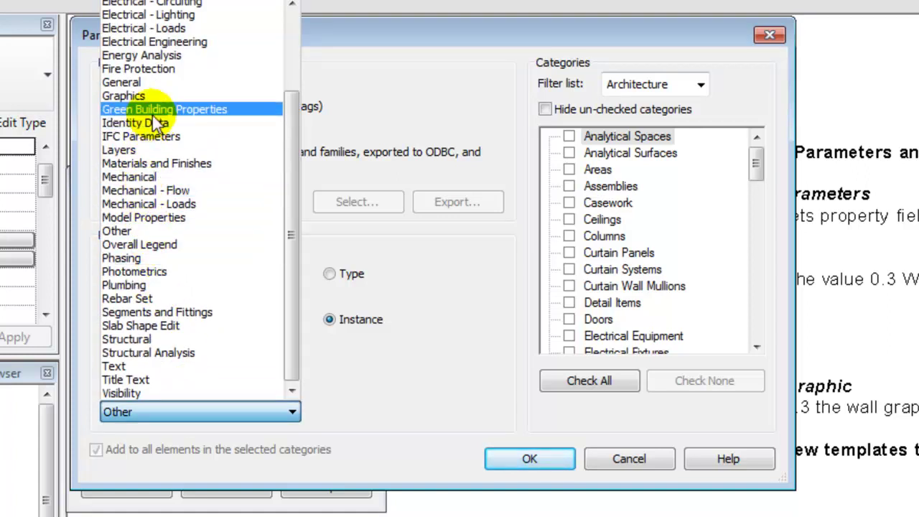
click(143, 123)
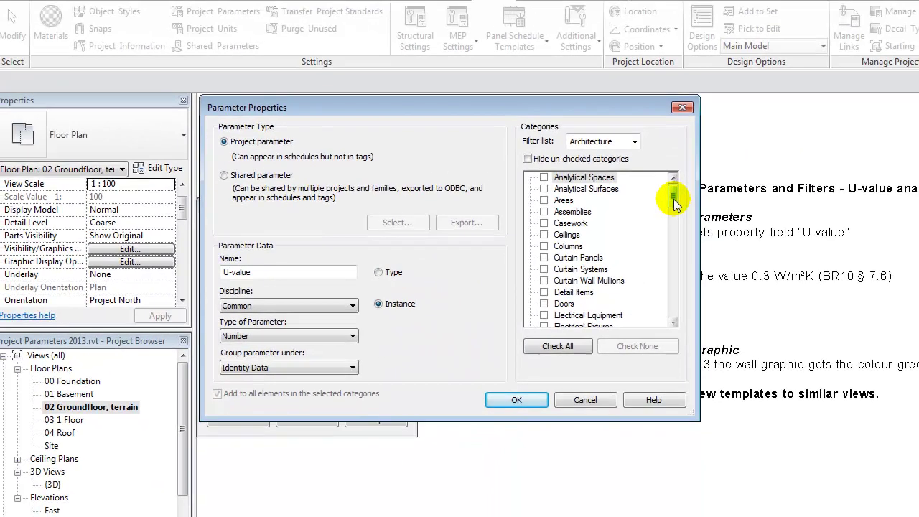
- Assign the U-value parameter to the Windows and Walls categories and accept the project parameters
drag(746, 161, 738, 343)
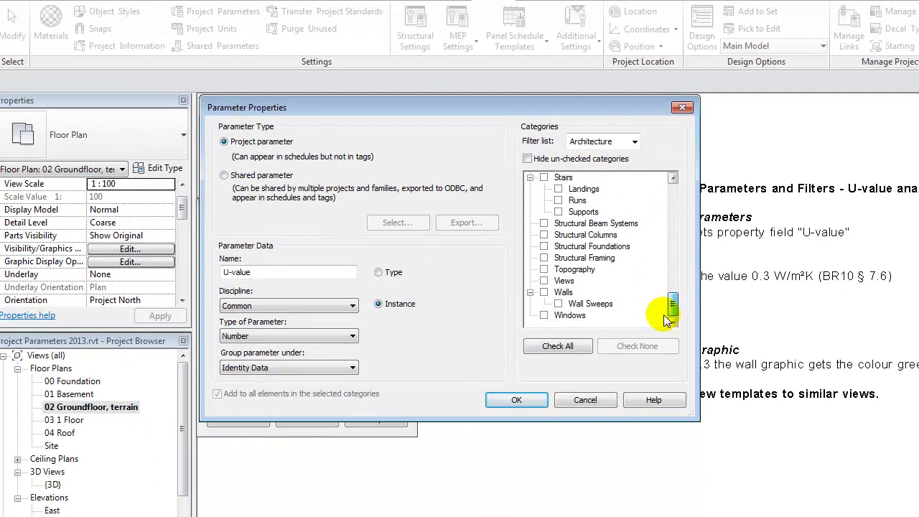
click(543, 315)
click(544, 293)
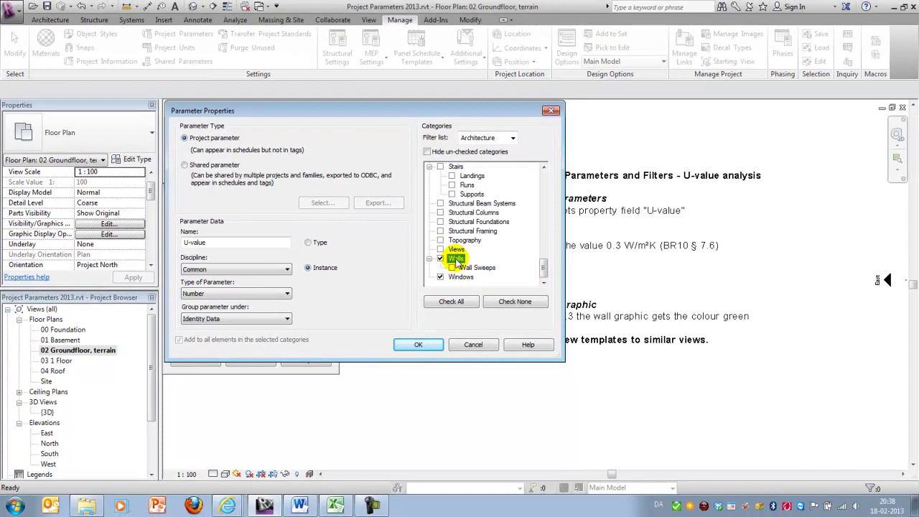
click(419, 346)
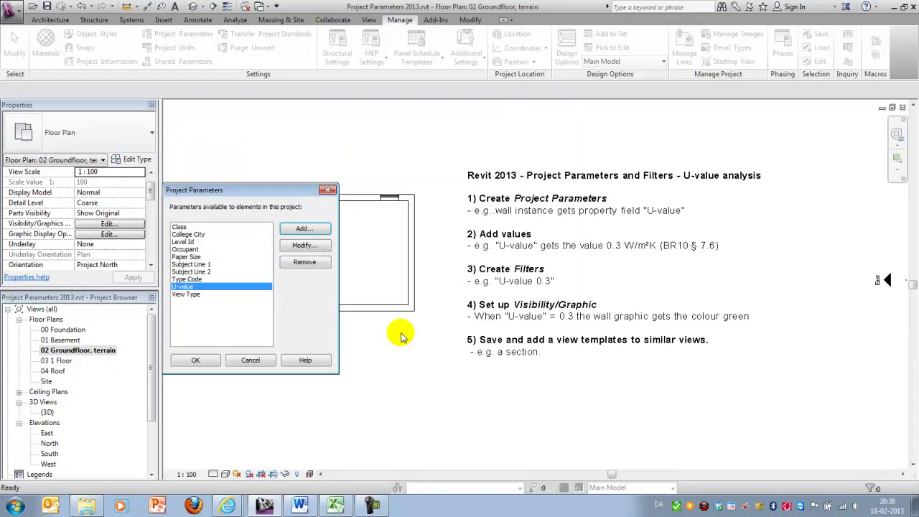
click(197, 359)
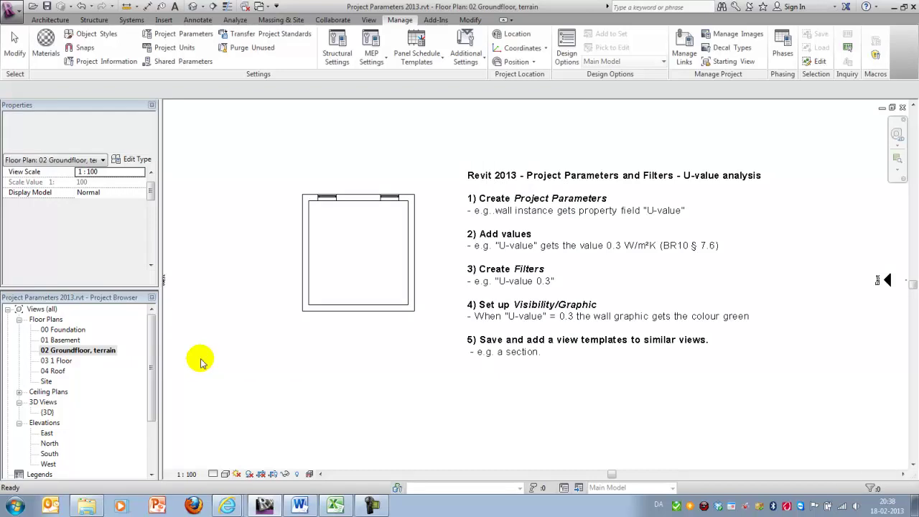
- Check the identity data of the west wall and the left window for the U-value field
click(307, 256)
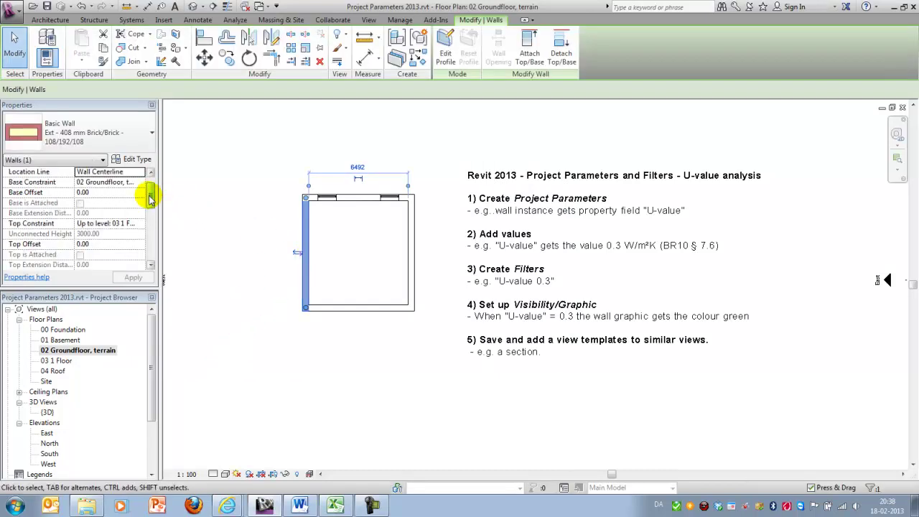
drag(148, 194, 148, 242)
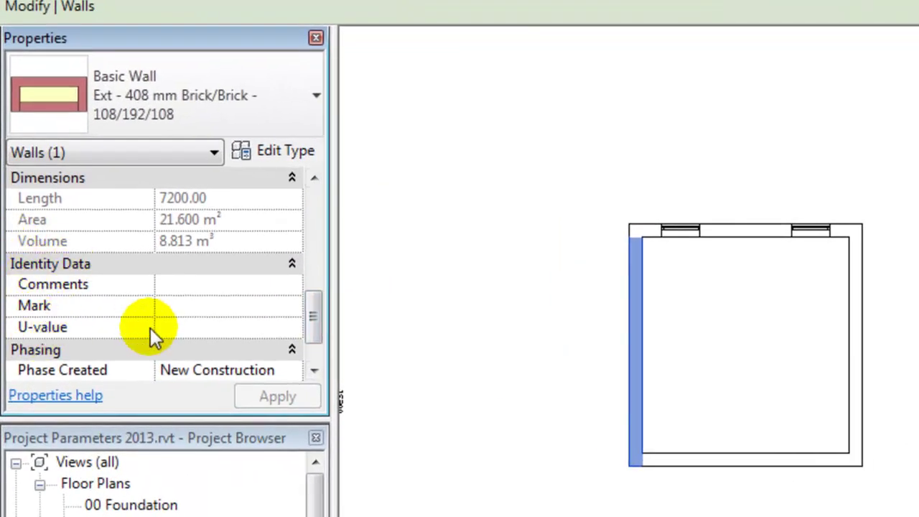
click(684, 236)
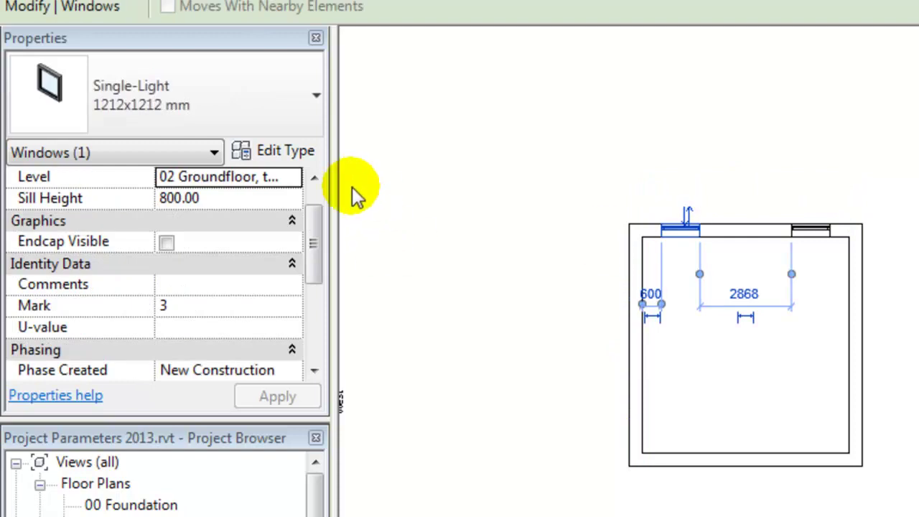
drag(319, 225, 317, 302)
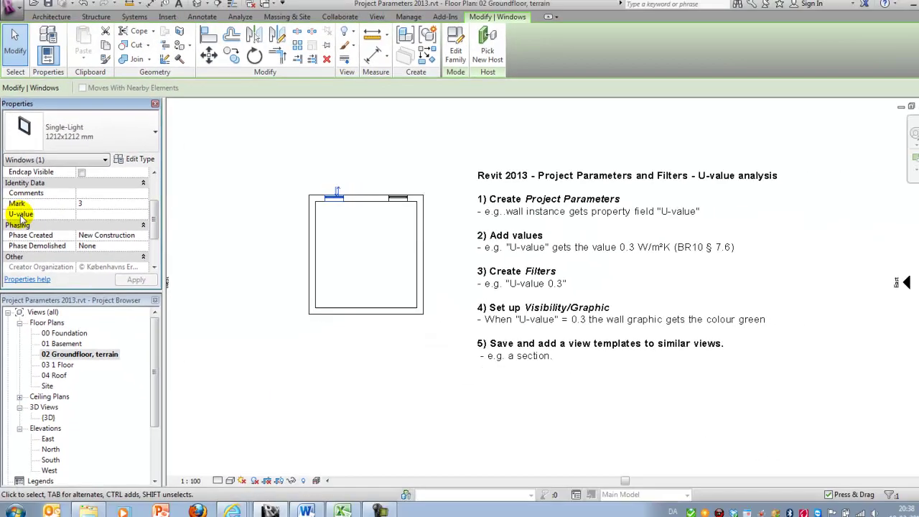
click(323, 262)
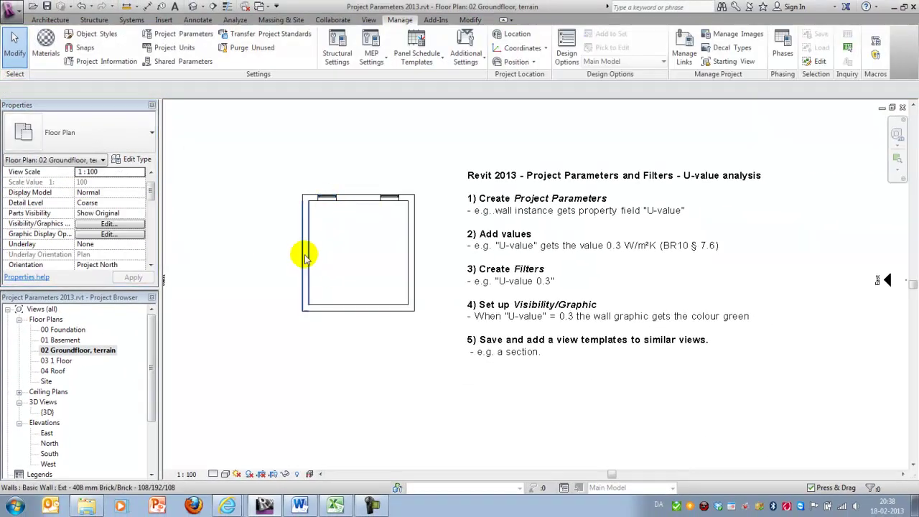
- Select all instances of the brick exterior wall visible in the view and set their U-value to 0.3
click(305, 258)
right_click(303, 250)
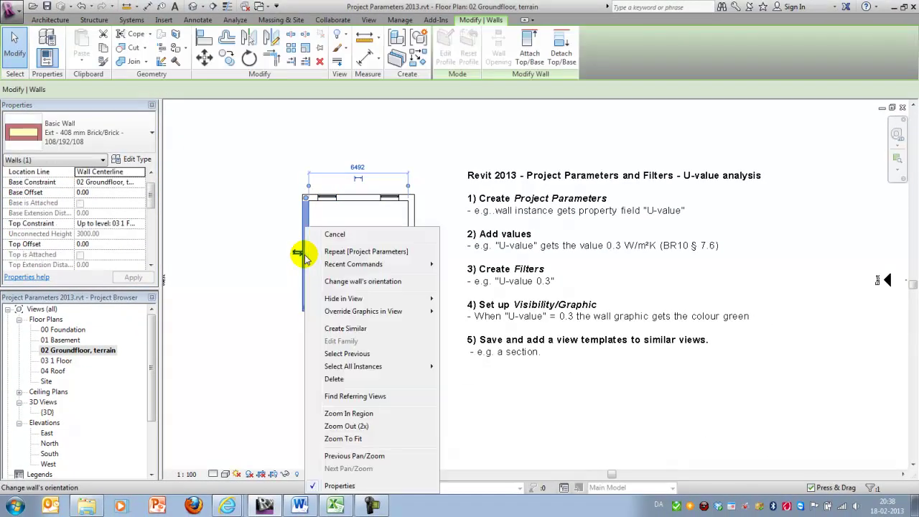
mouse_move(388, 366)
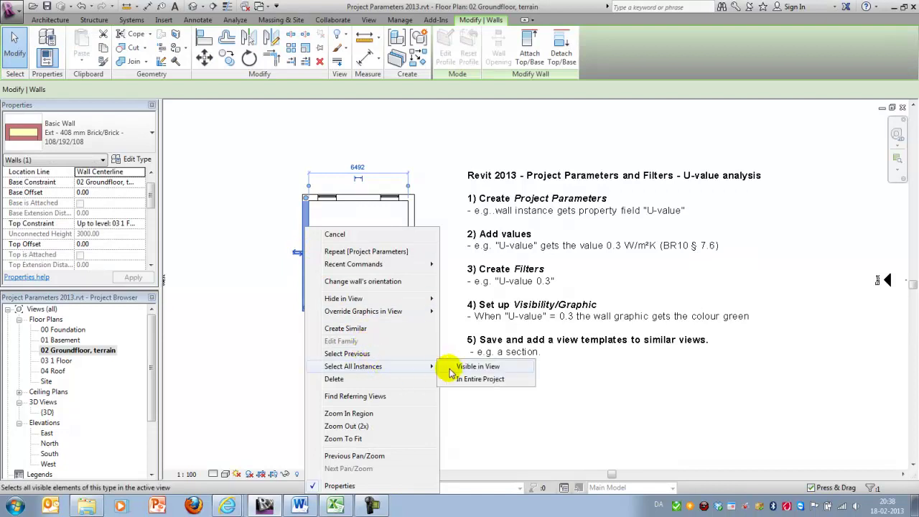
click(474, 367)
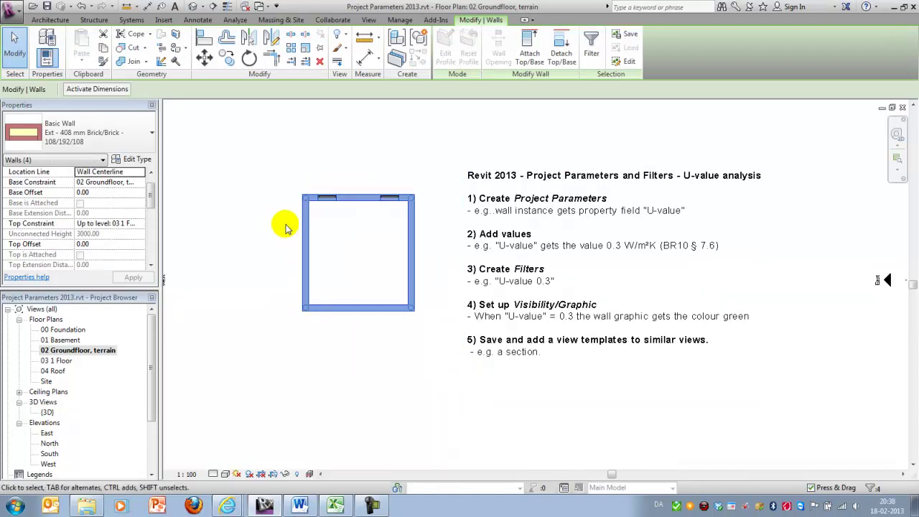
drag(150, 183, 145, 237)
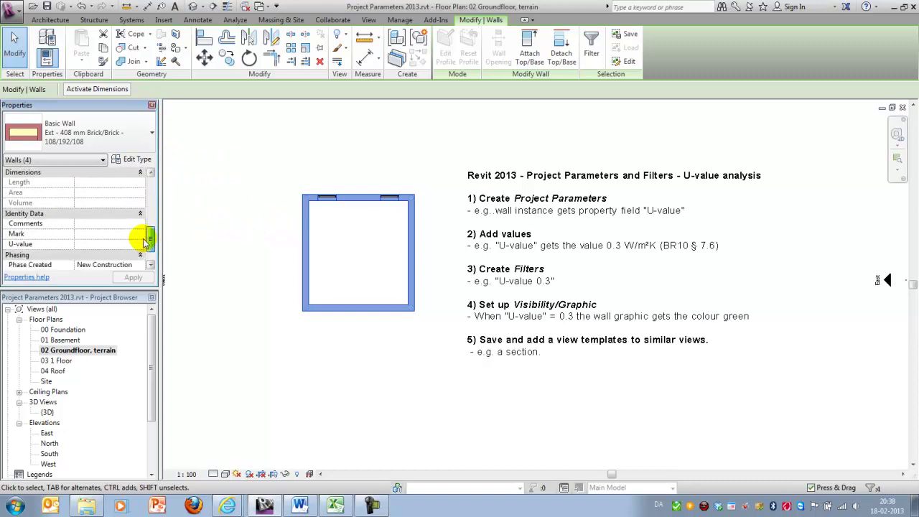
click(88, 244)
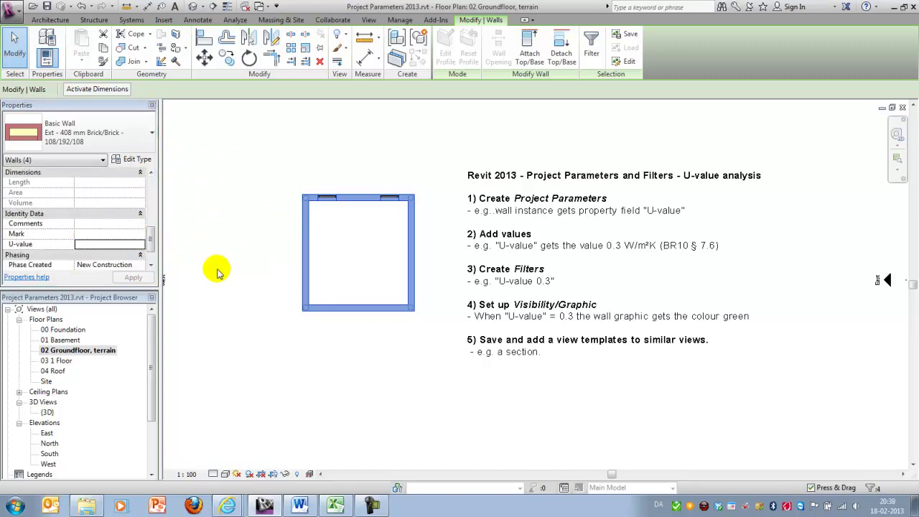
click(98, 244)
text(0,)
text(3)
click(133, 278)
- Select all Single-Light windows visible in the view and set their U-value to 1.8
click(327, 198)
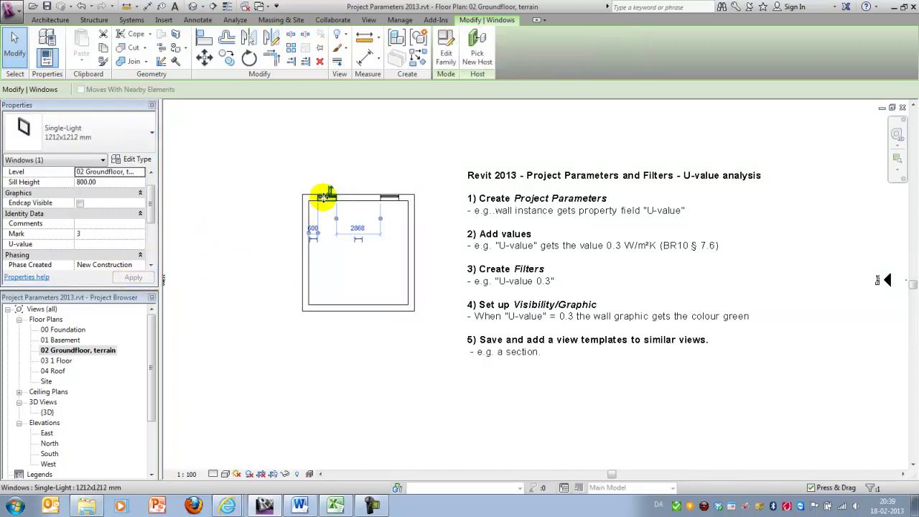
right_click(323, 191)
mouse_move(391, 367)
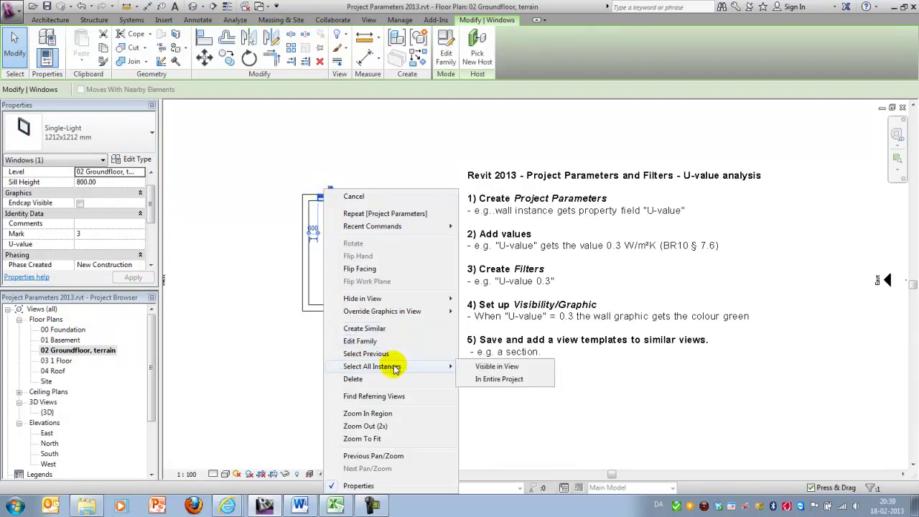
click(515, 368)
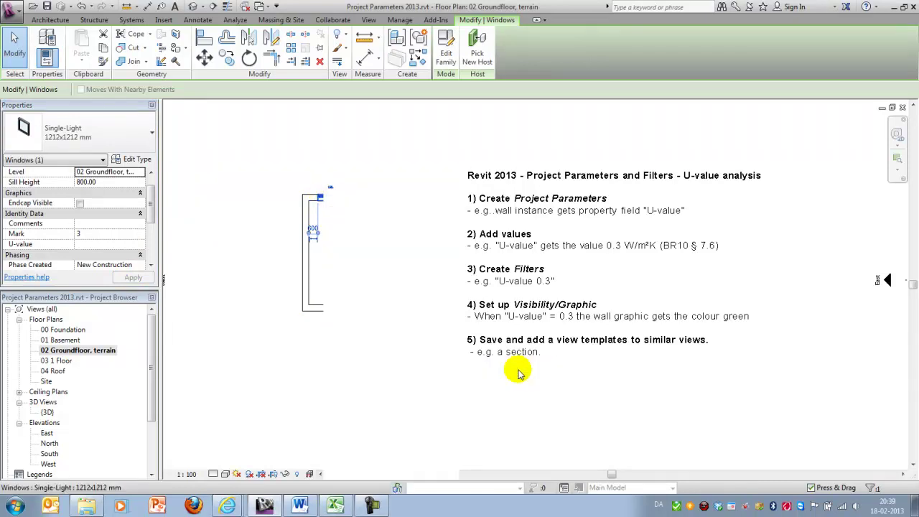
click(109, 244)
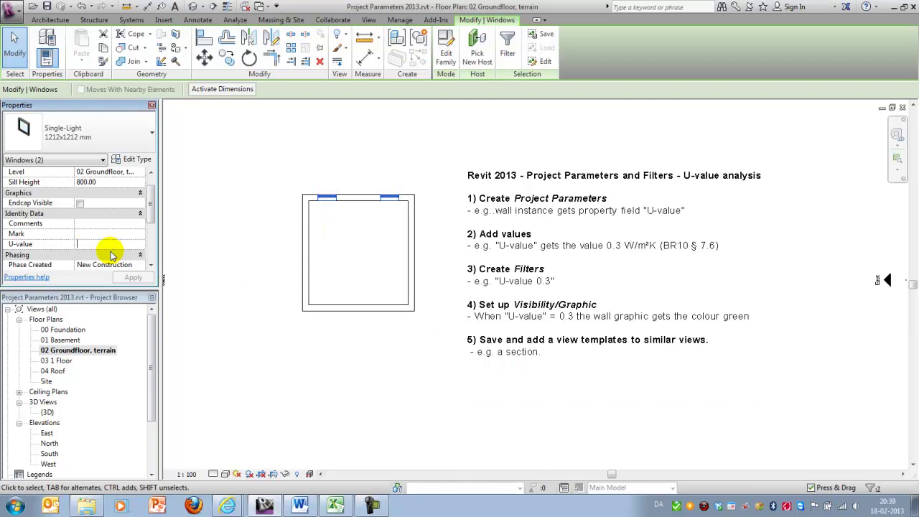
text(1.800000)
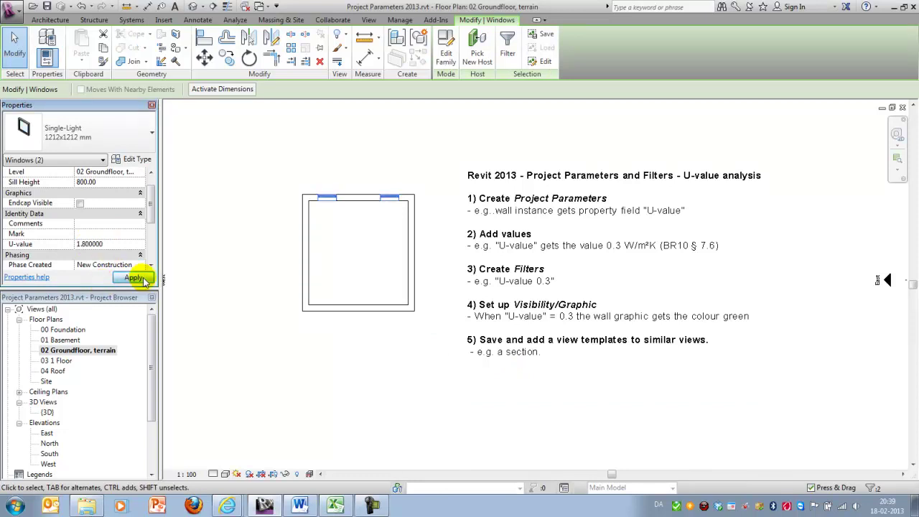
click(135, 278)
click(389, 324)
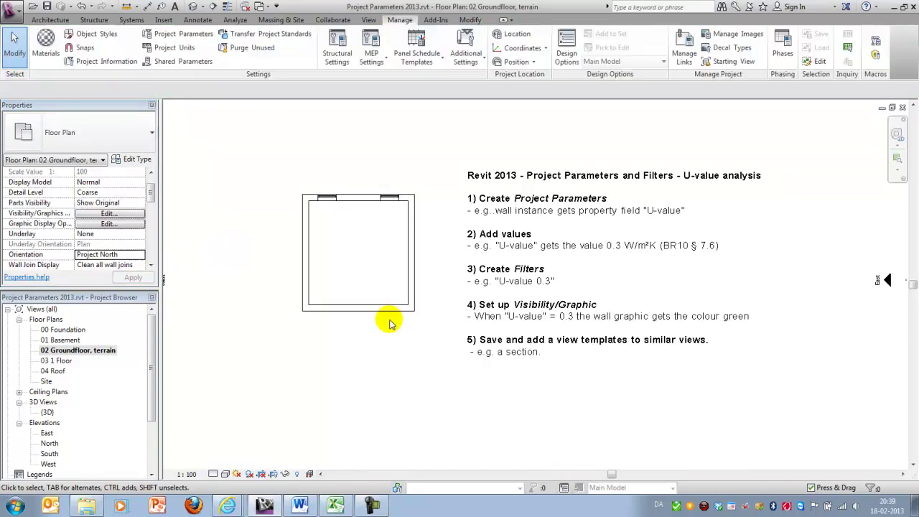
- Duplicate the 02 Groundfloor, terrain floor plan with detailing
right_click(77, 352)
mouse_move(153, 207)
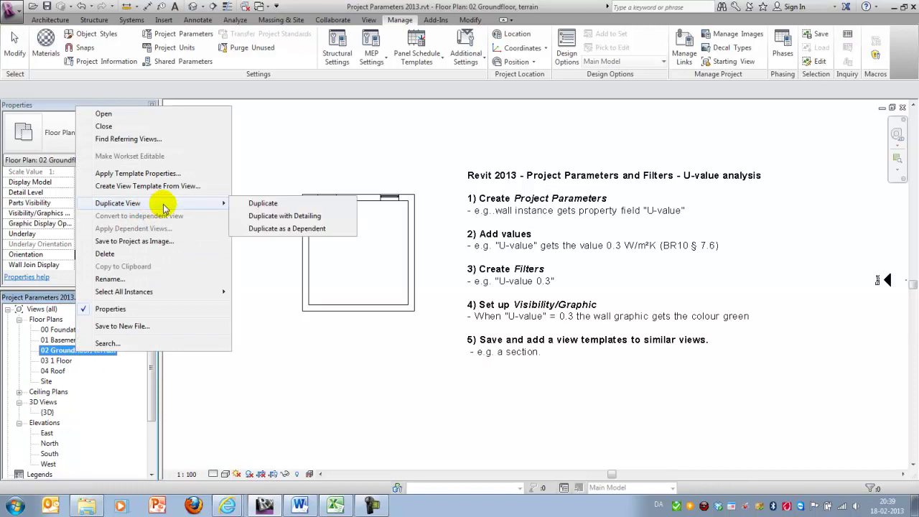
click(272, 219)
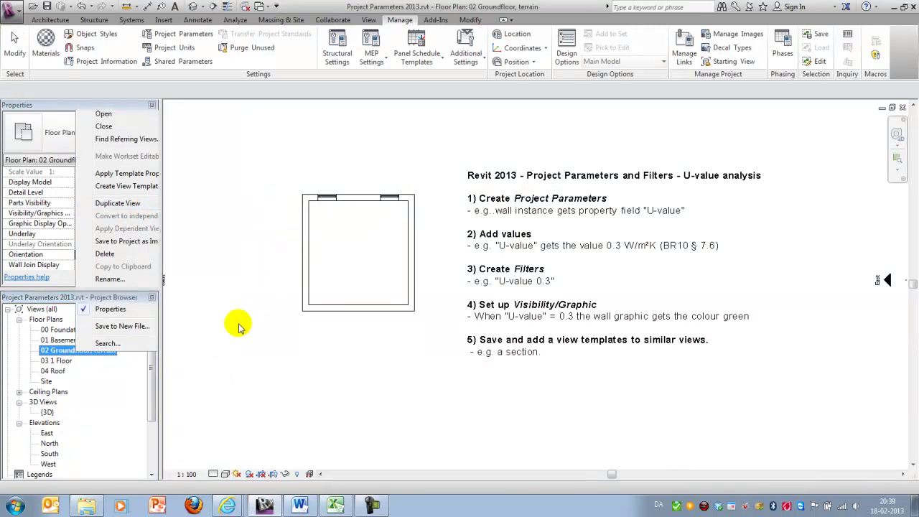
- Rename the duplicated floor plan as 02 Groundfloor, terrain (U-value)
click(73, 382)
click(73, 383)
drag(449, 243, 347, 248)
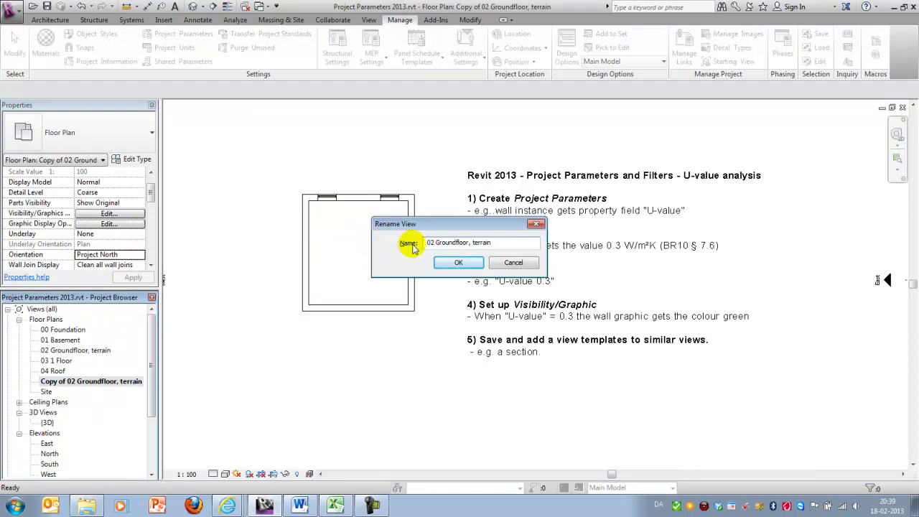
key(Delete)
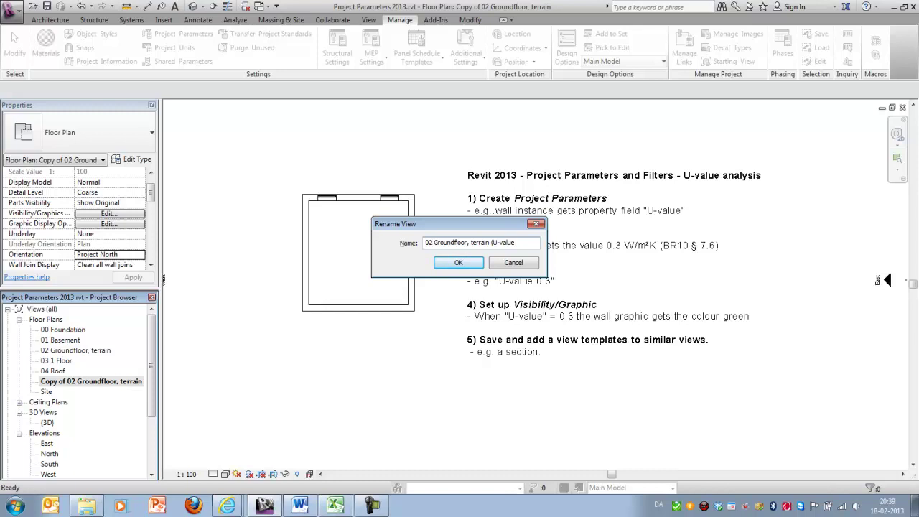
click(459, 263)
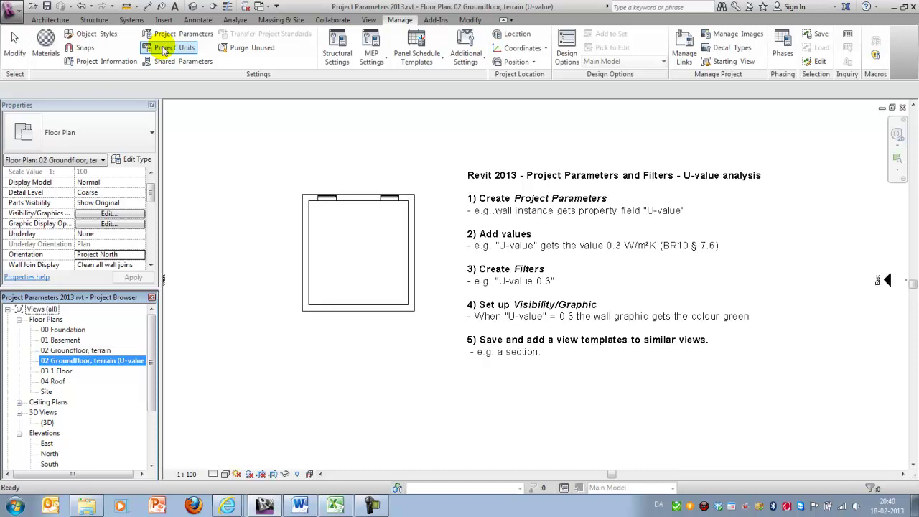
- Create a new view filter named U-value 0.3
click(368, 21)
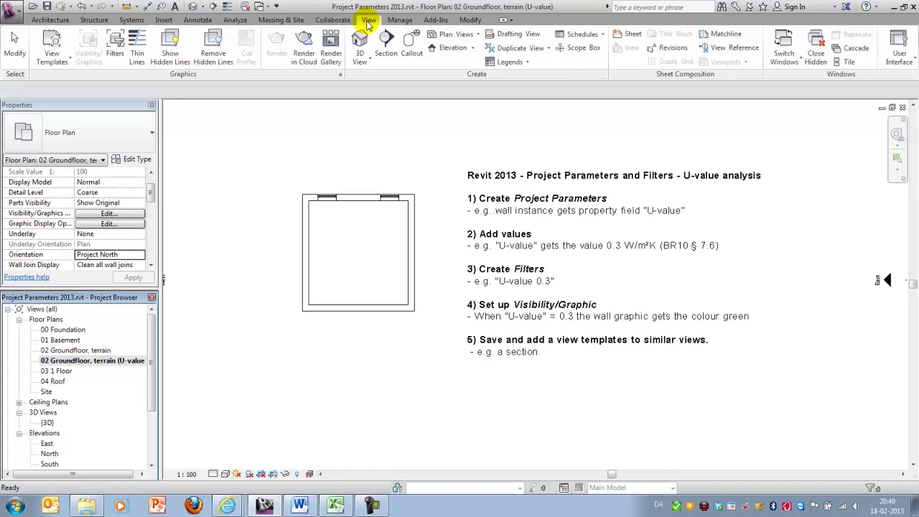
click(115, 49)
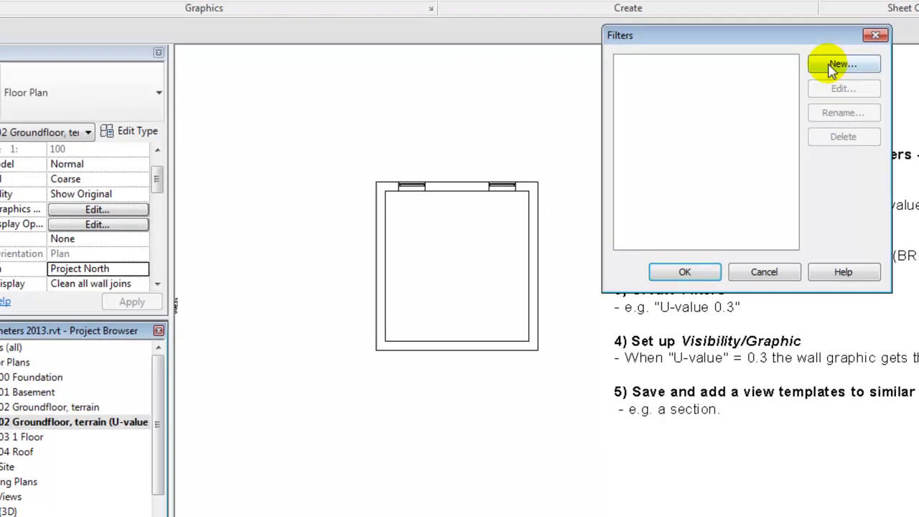
click(835, 66)
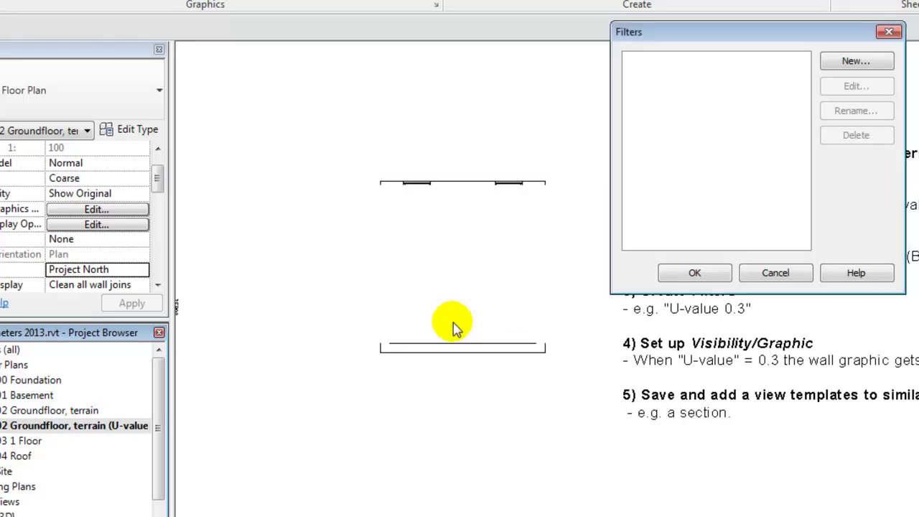
click(445, 320)
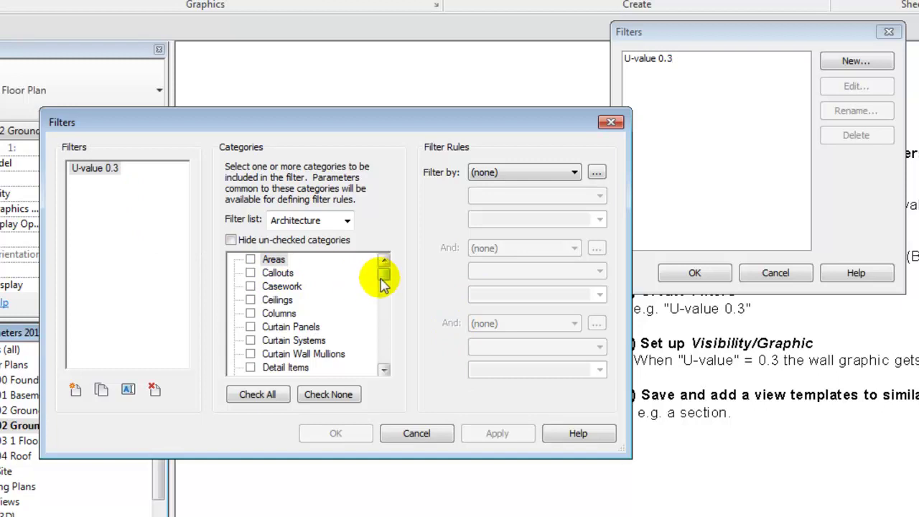
- Assign the U-value 0.3 filter to the Walls category with the rule U-value equals 0.3, and apply it
drag(383, 275, 381, 363)
click(250, 353)
click(532, 171)
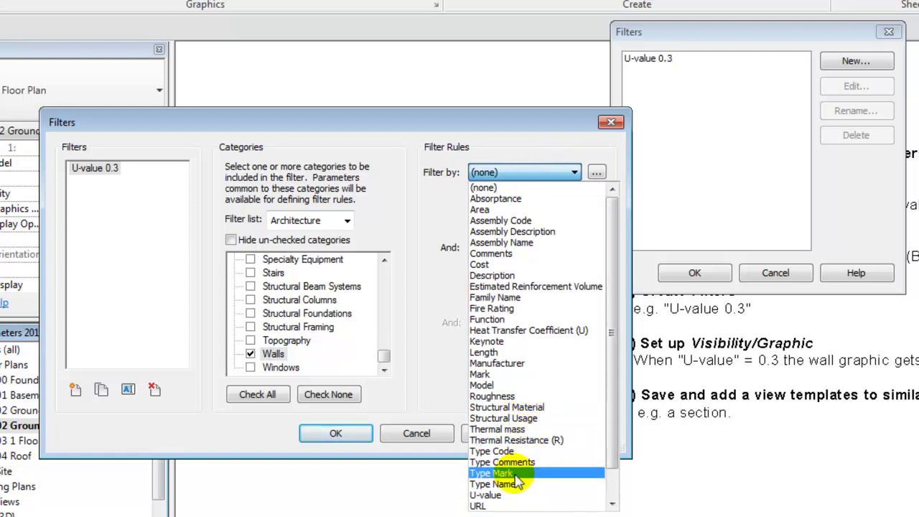
click(508, 497)
click(504, 224)
text(0)
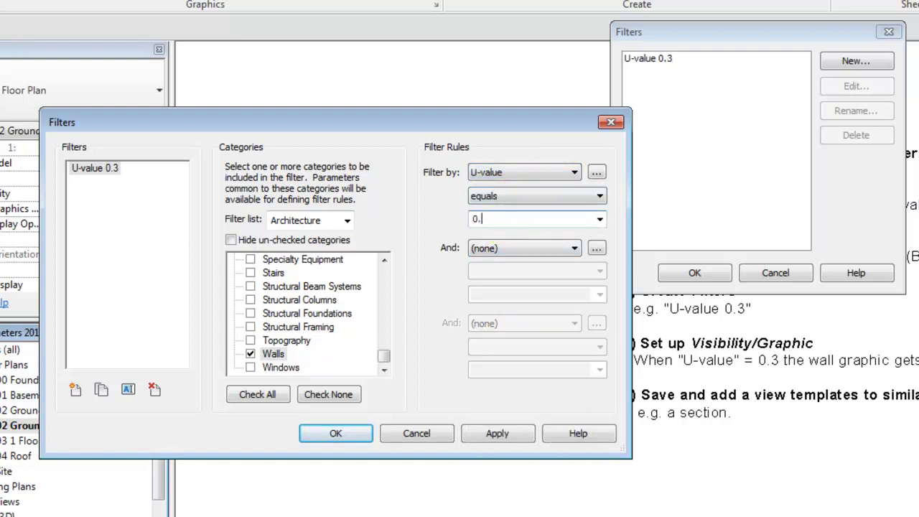
text(.3)
click(497, 433)
- Add a second filter named U-value 1.8
click(74, 387)
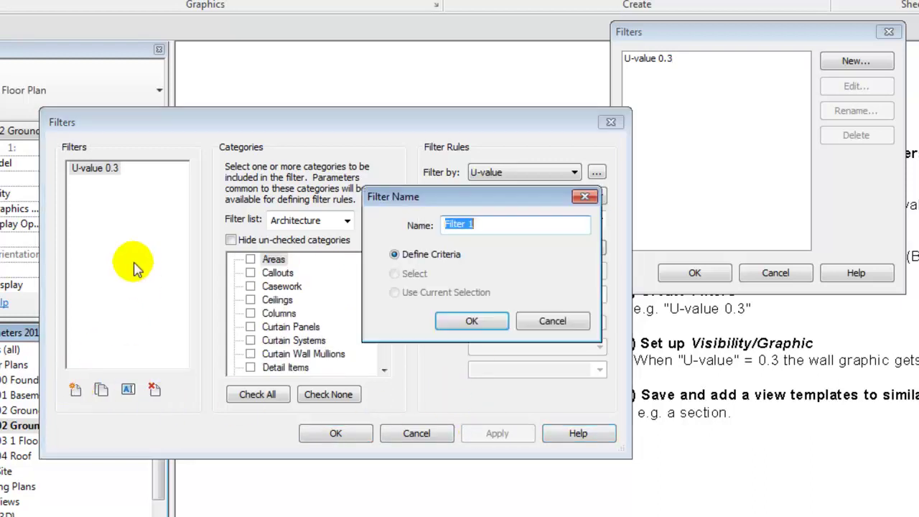
text(U-value)
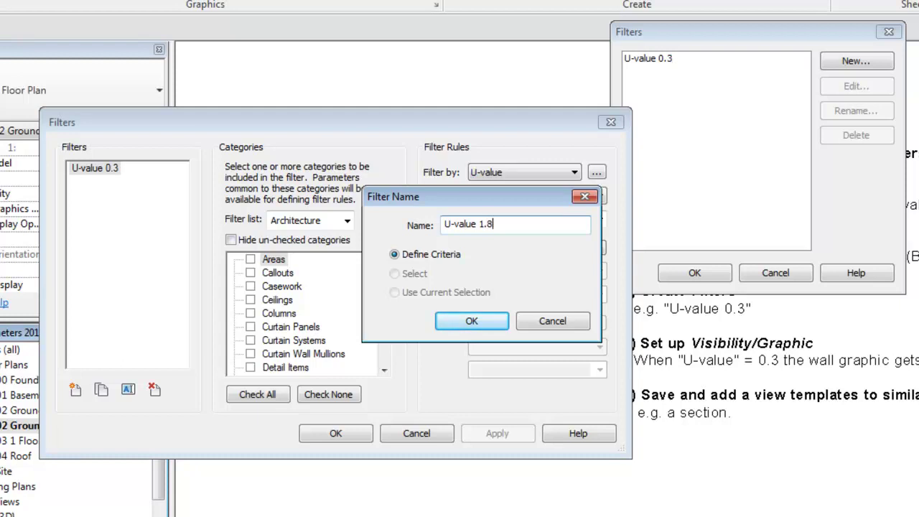
click(465, 322)
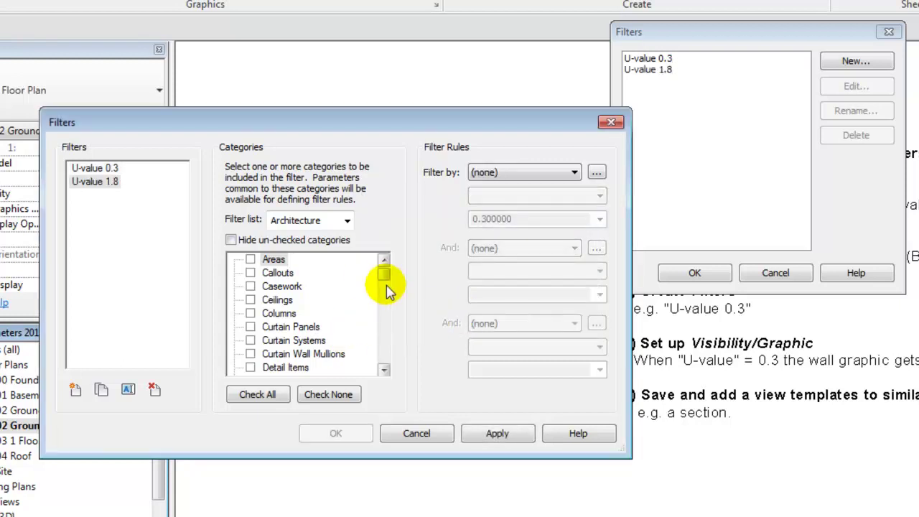
- Assign the U-value 1.8 filter to the Windows category with the rule U-value equals 1.8, and save the filters
drag(383, 276, 383, 358)
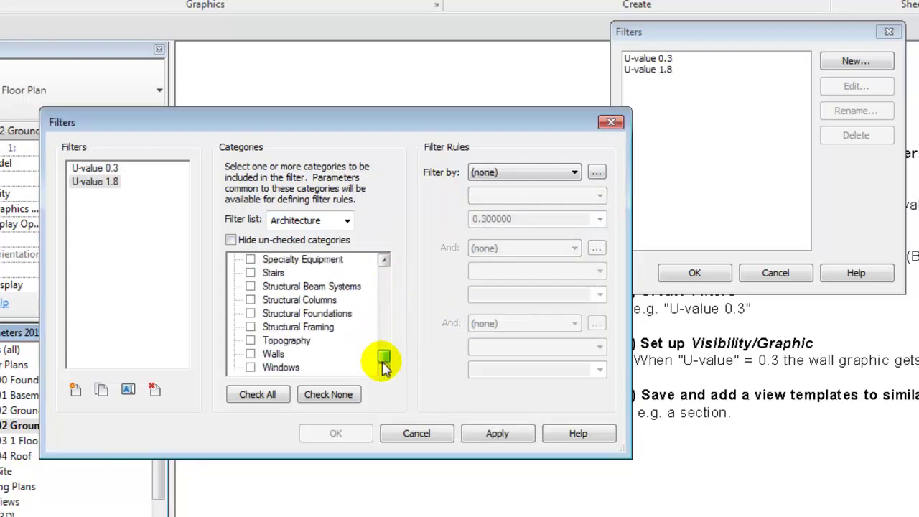
click(250, 367)
click(532, 174)
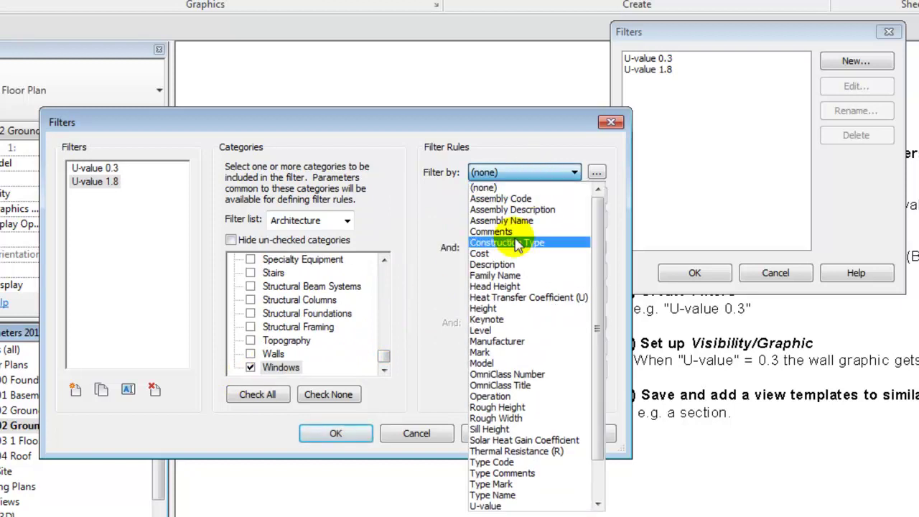
click(513, 506)
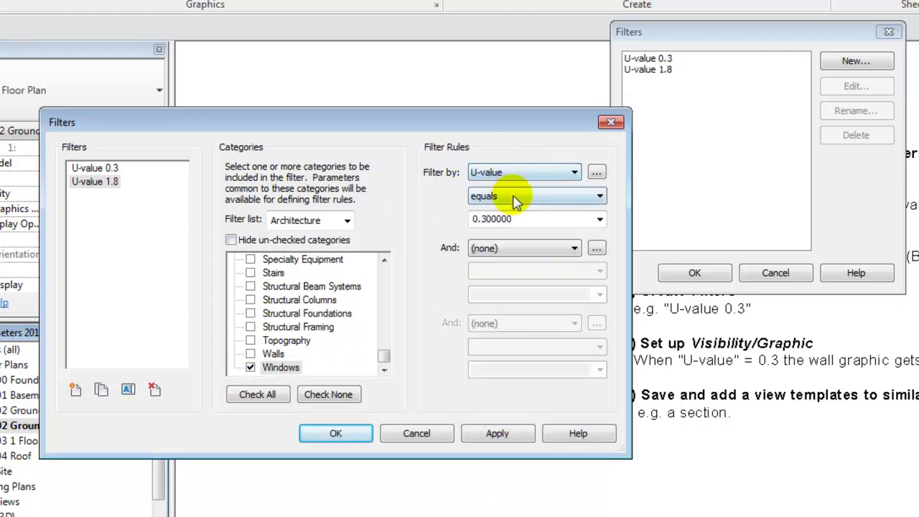
click(473, 220)
drag(485, 220, 569, 223)
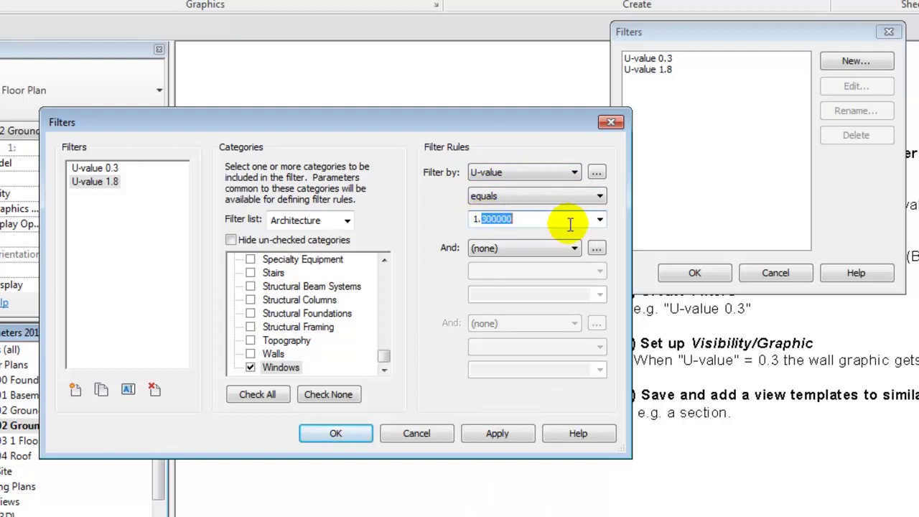
text(8)
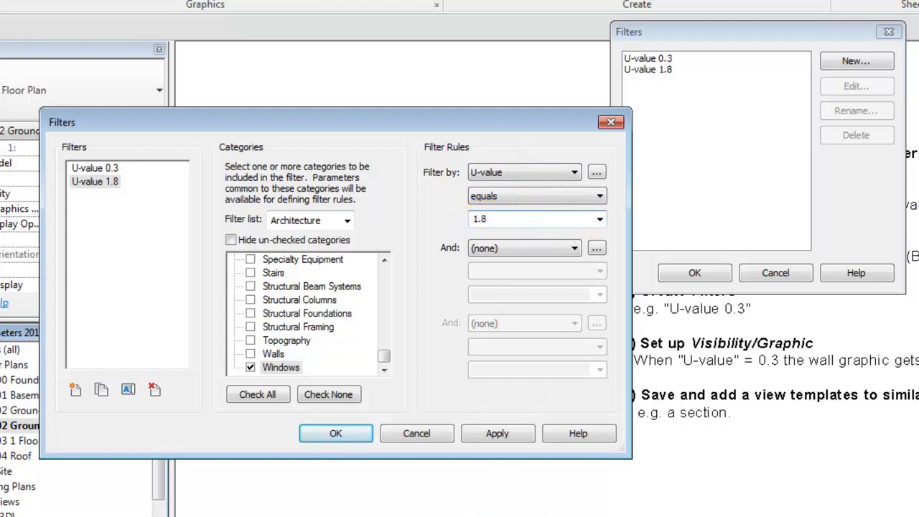
click(501, 434)
click(352, 434)
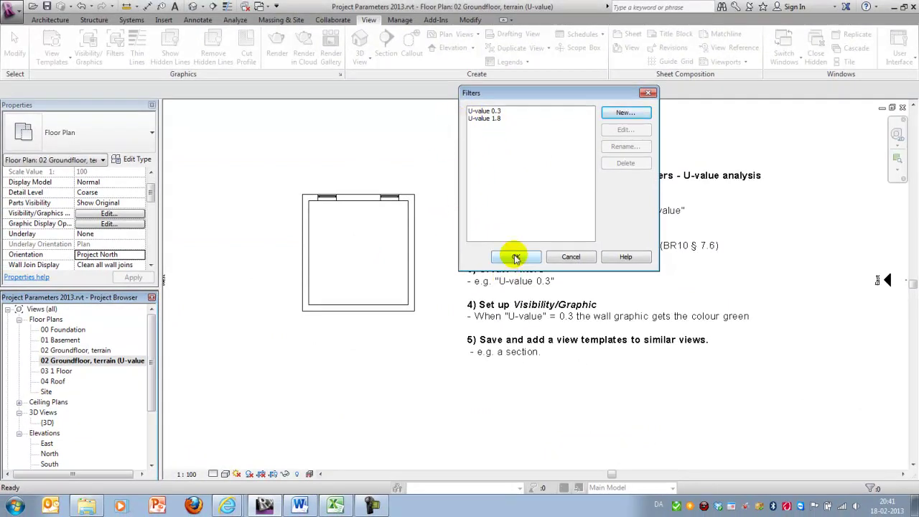
click(519, 256)
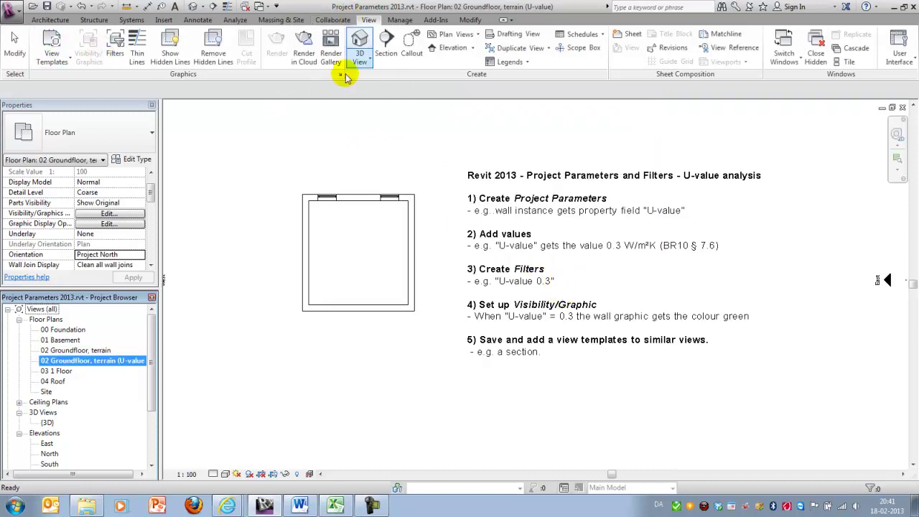
- Add the U-value 0.3 and U-value 1.8 filters to the floor plan's visibility/graphic overrides
click(244, 163)
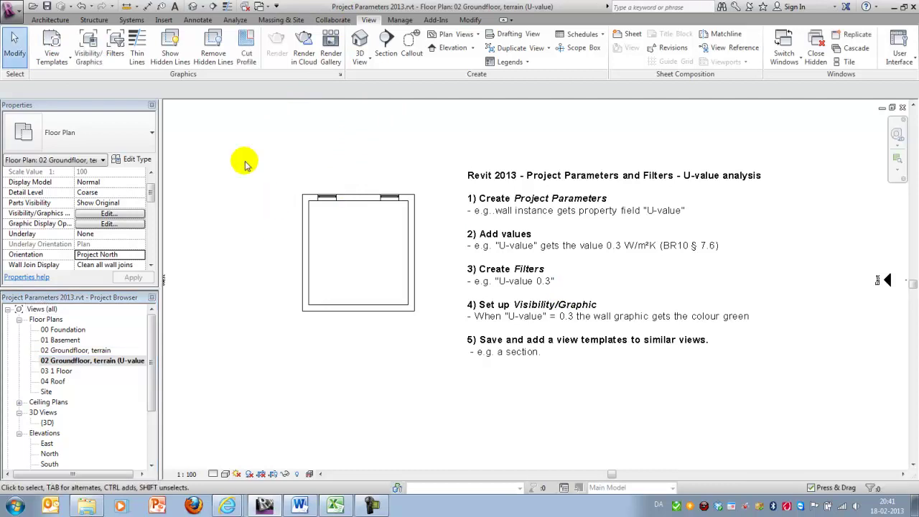
click(88, 47)
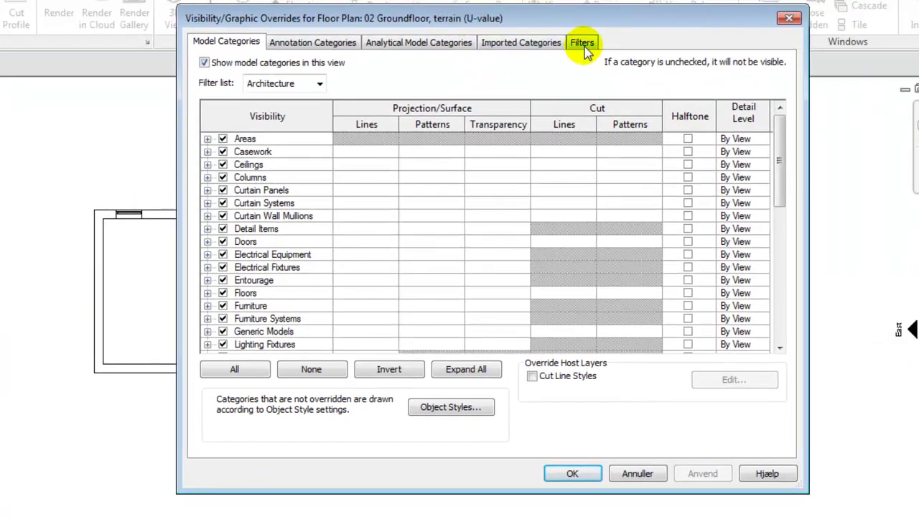
click(583, 44)
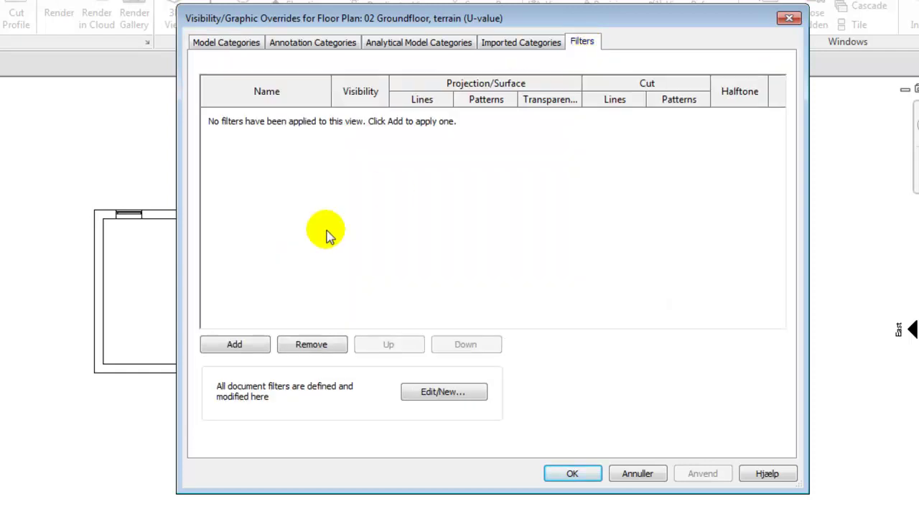
click(234, 344)
click(388, 168)
shift+click(391, 178)
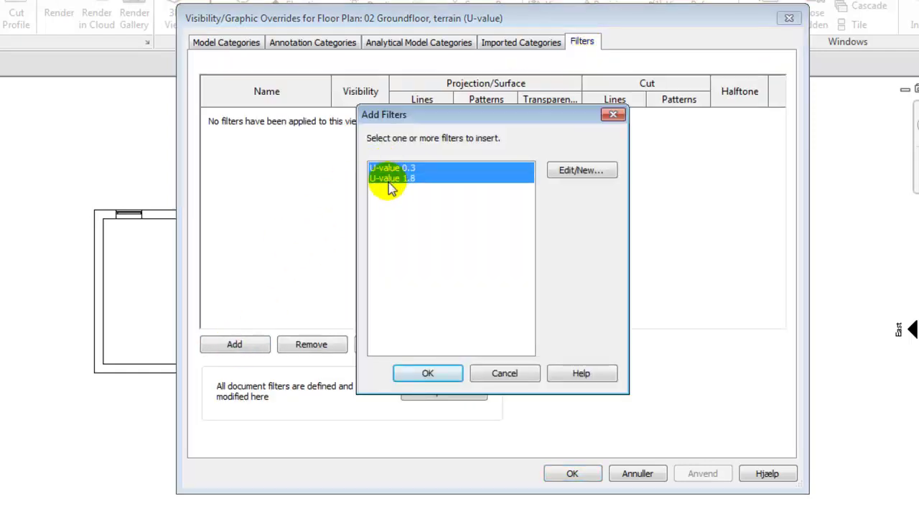
click(428, 374)
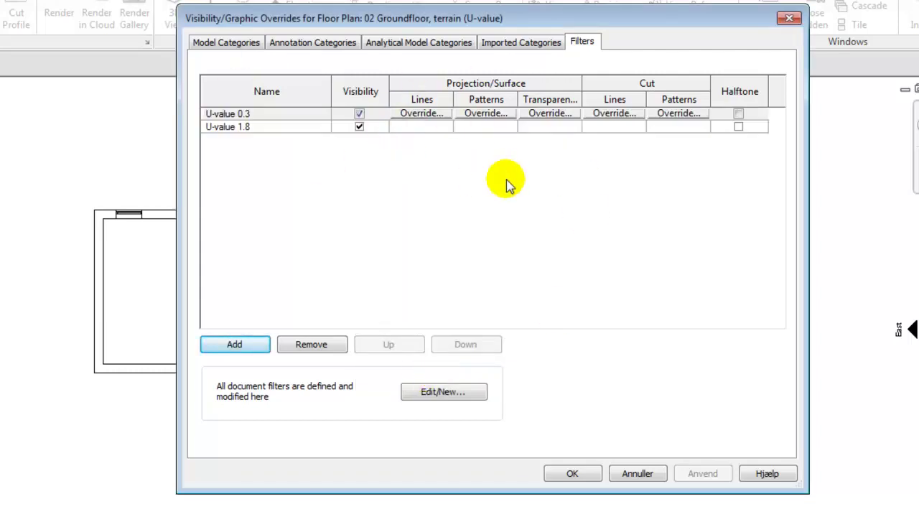
- Override the cut pattern of the U-value 0.3 filter with a green solid fill
click(675, 115)
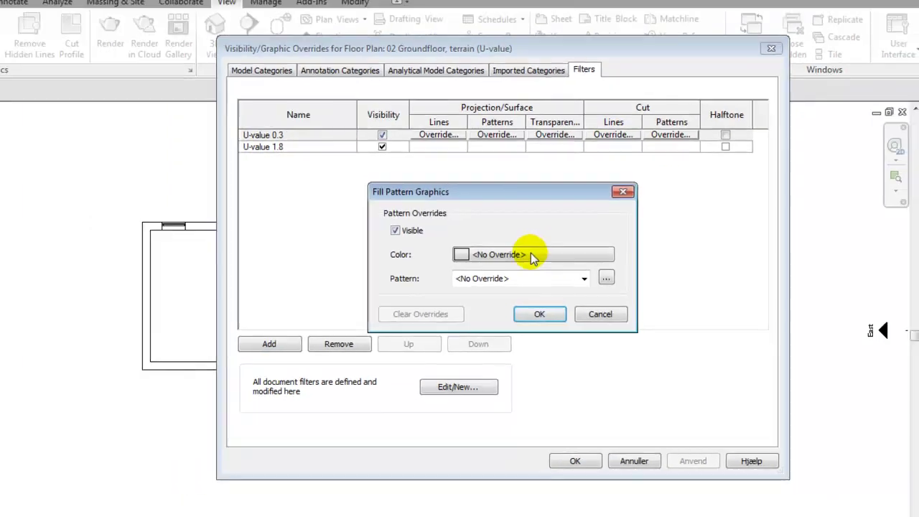
click(524, 255)
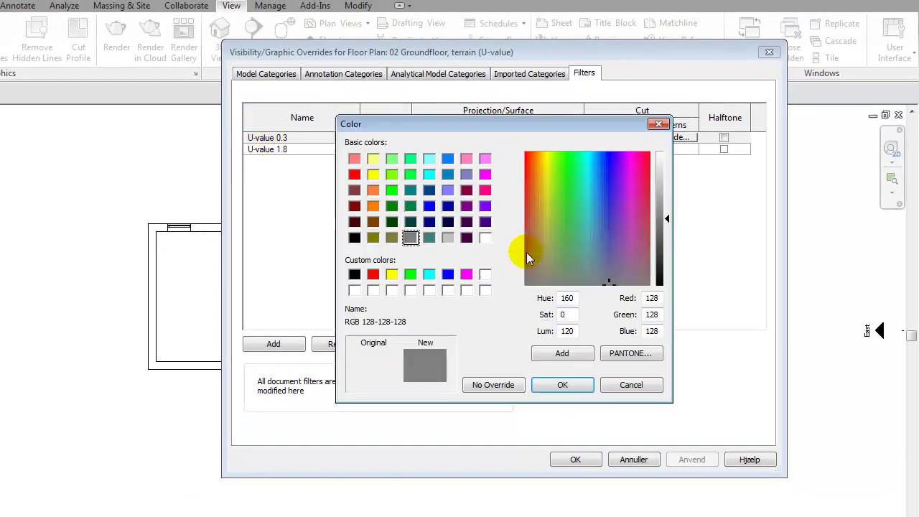
click(410, 274)
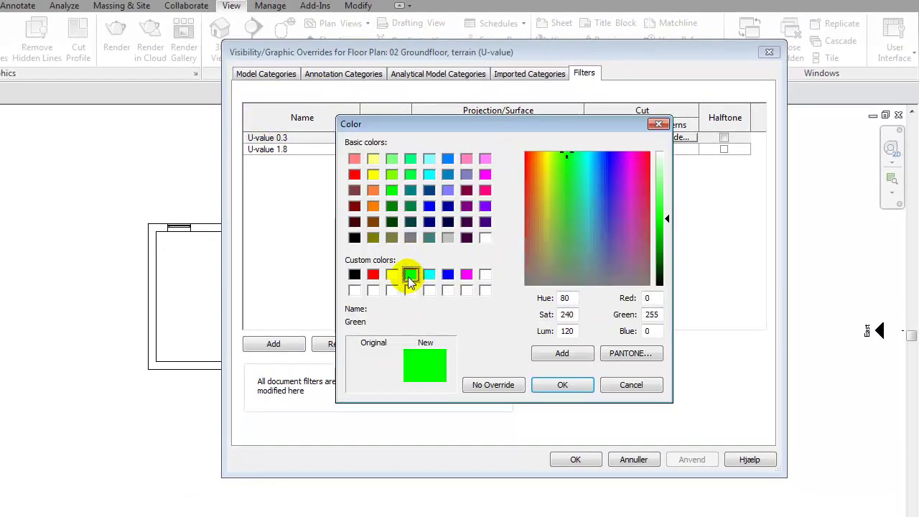
click(560, 385)
click(566, 280)
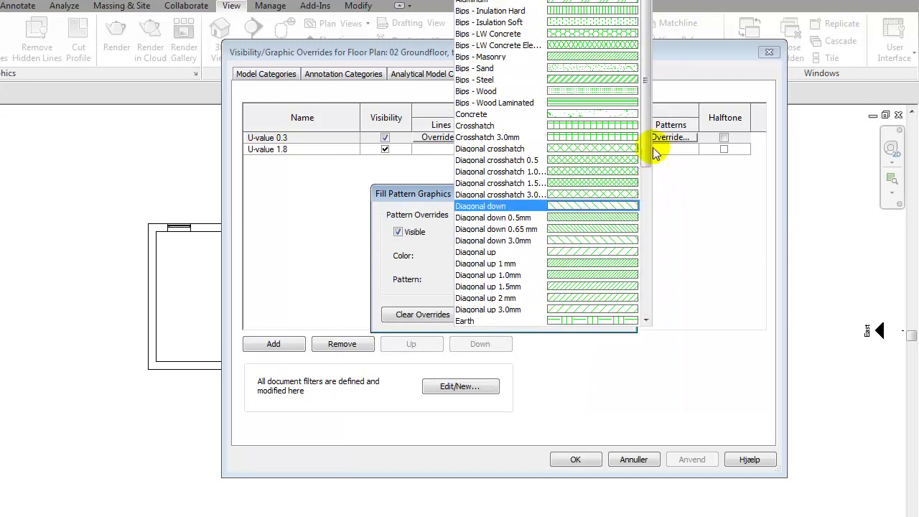
drag(646, 154, 632, 280)
scroll(632, 280, down, 1)
click(589, 252)
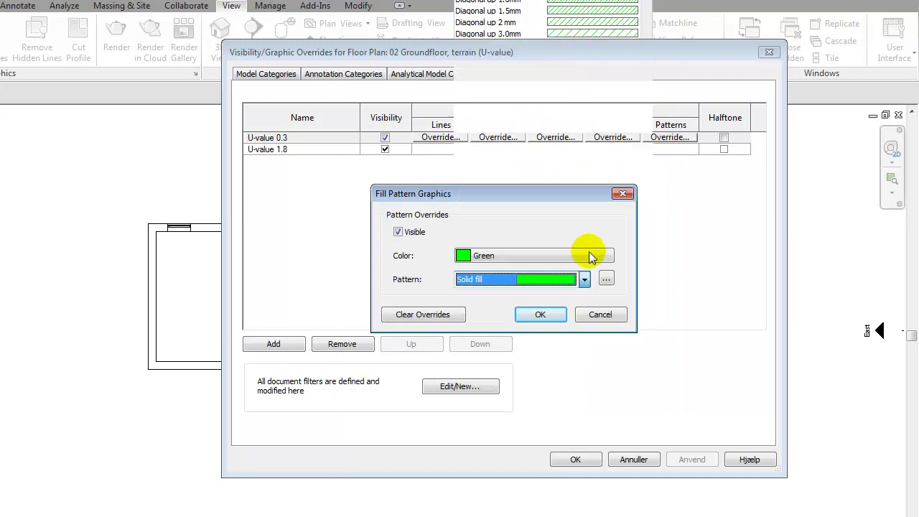
click(535, 315)
- Override the cut pattern of the U-value 1.8 filter with a red solid fill
click(671, 149)
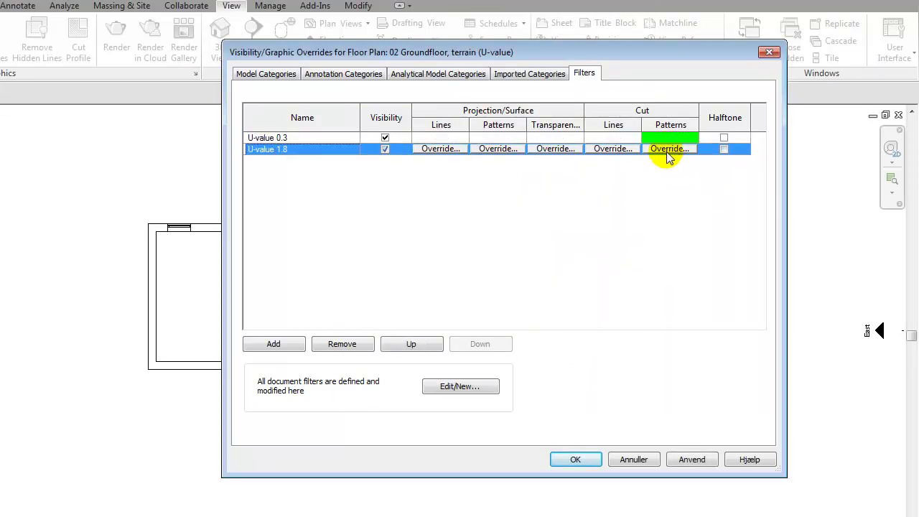
click(665, 154)
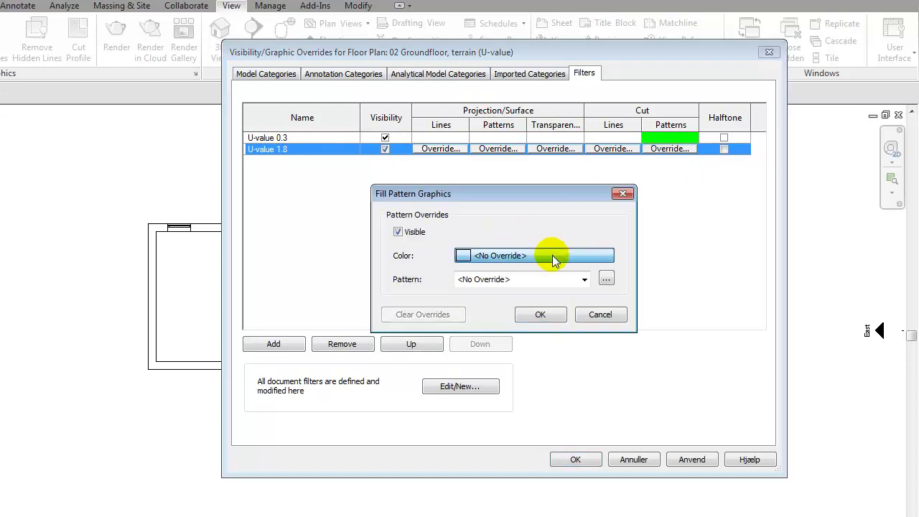
click(545, 253)
click(373, 275)
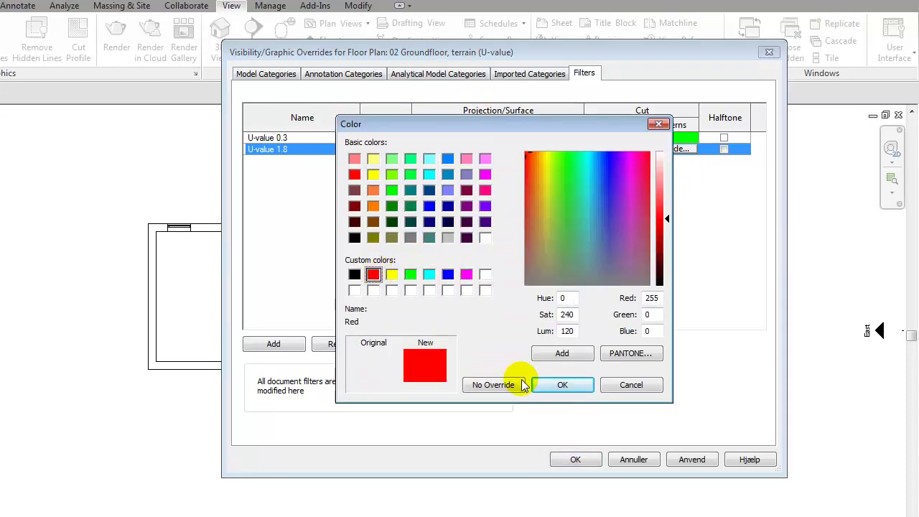
click(561, 385)
click(543, 278)
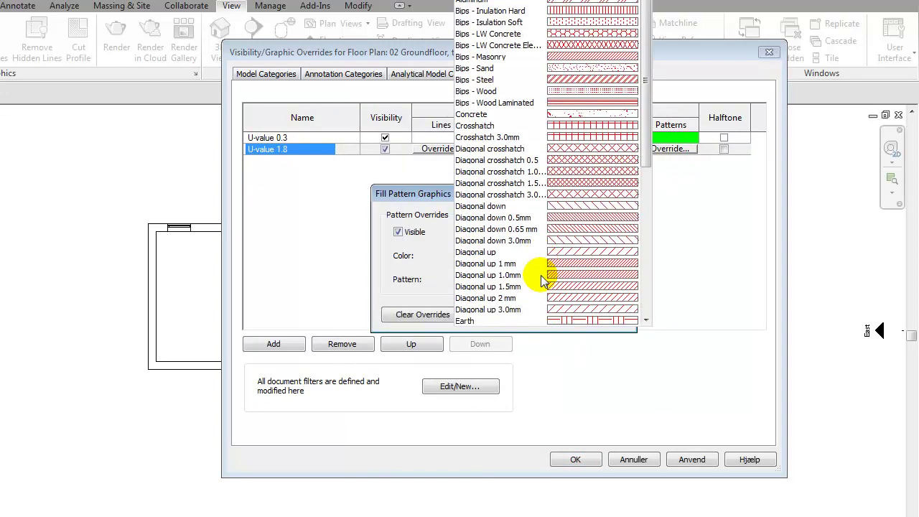
drag(636, 148, 630, 294)
click(604, 266)
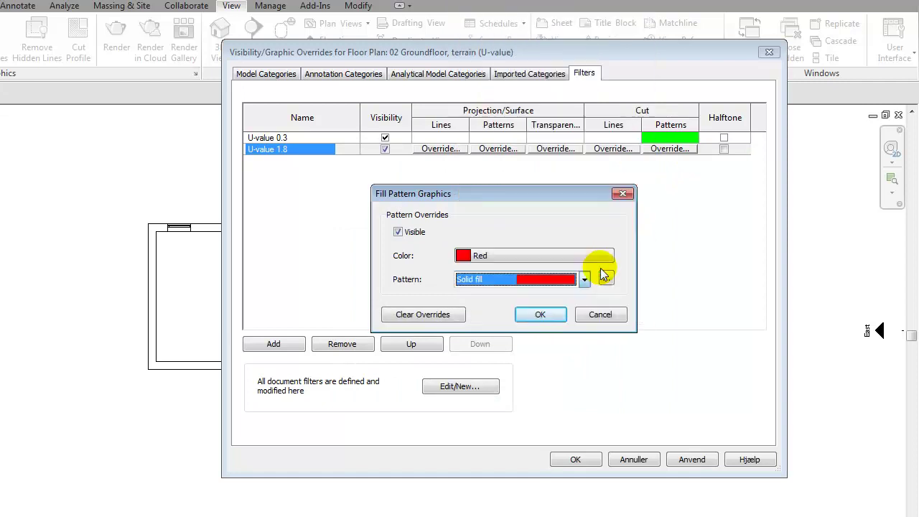
click(535, 314)
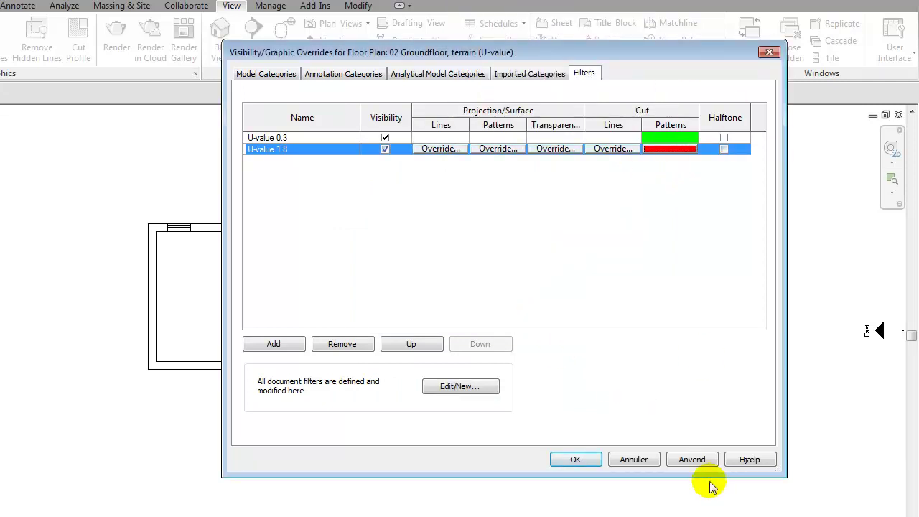
- Apply the filter overrides to the U-value floor plan and inspect the wall and window colours up close
click(692, 461)
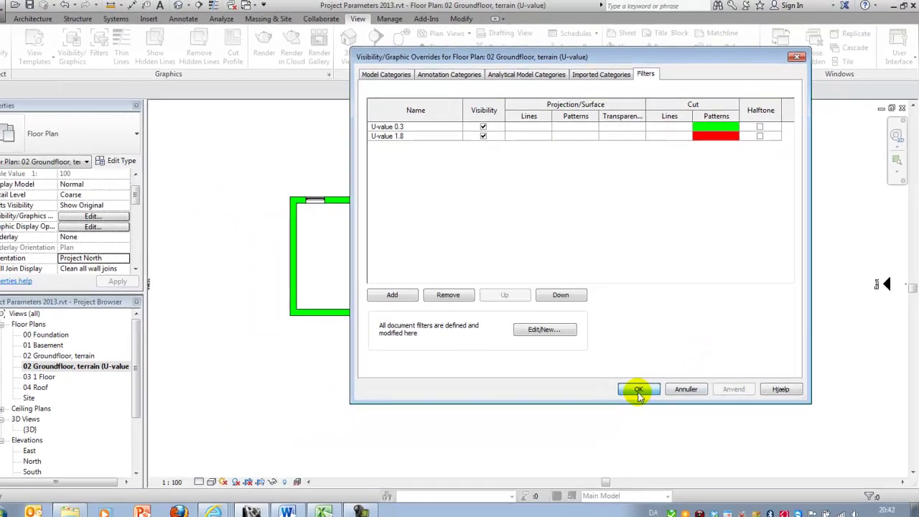
click(576, 459)
scroll(277, 198, up, 5)
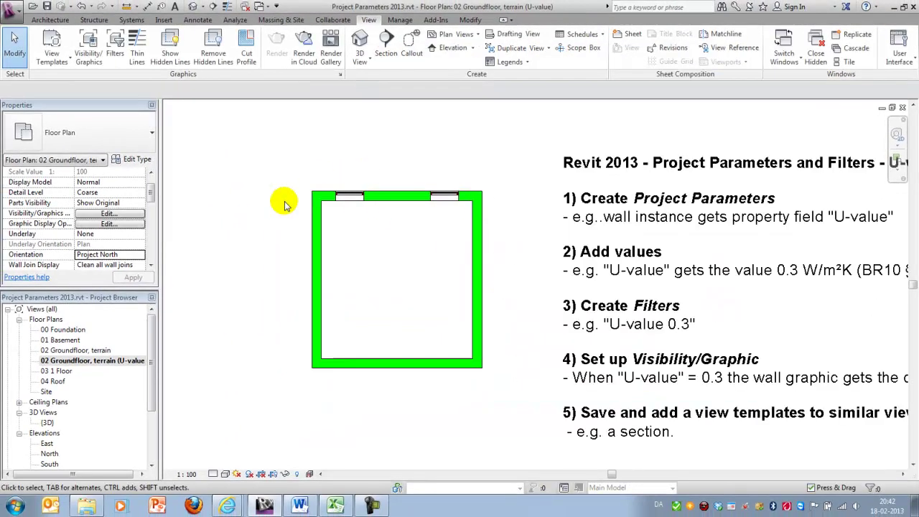
scroll(567, 216, up, 2)
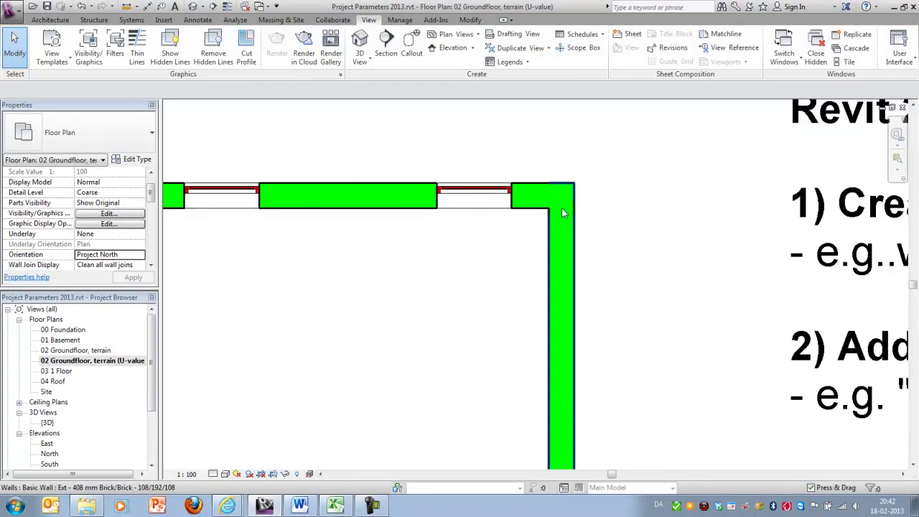
scroll(603, 178, down, 3)
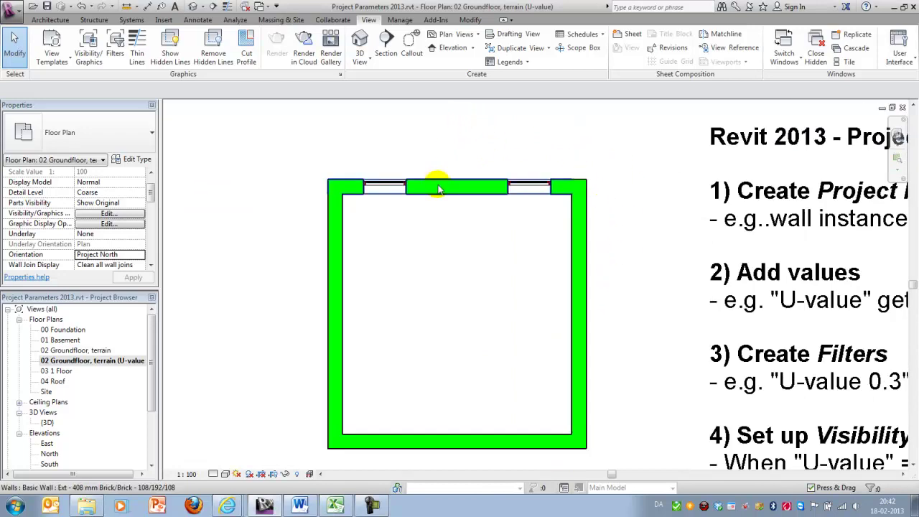
scroll(338, 168, down, 2)
scroll(395, 208, up, 2)
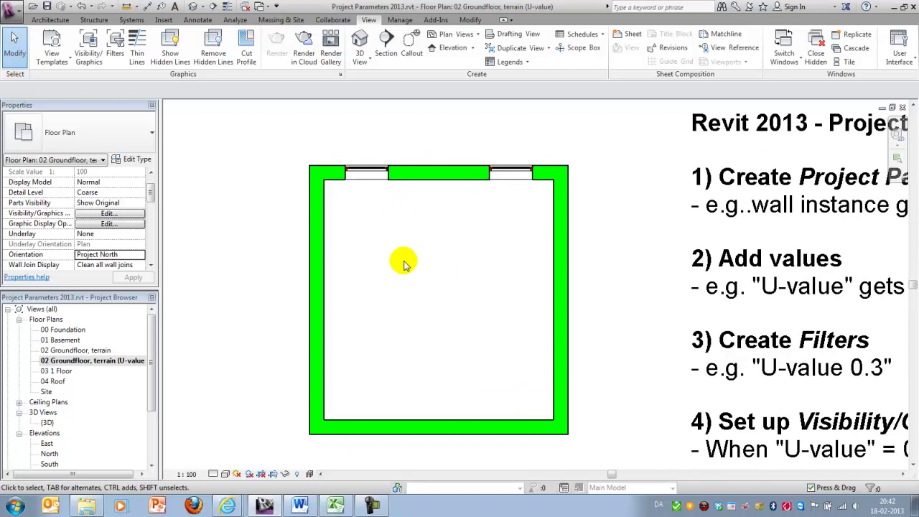
scroll(291, 206, down, 1)
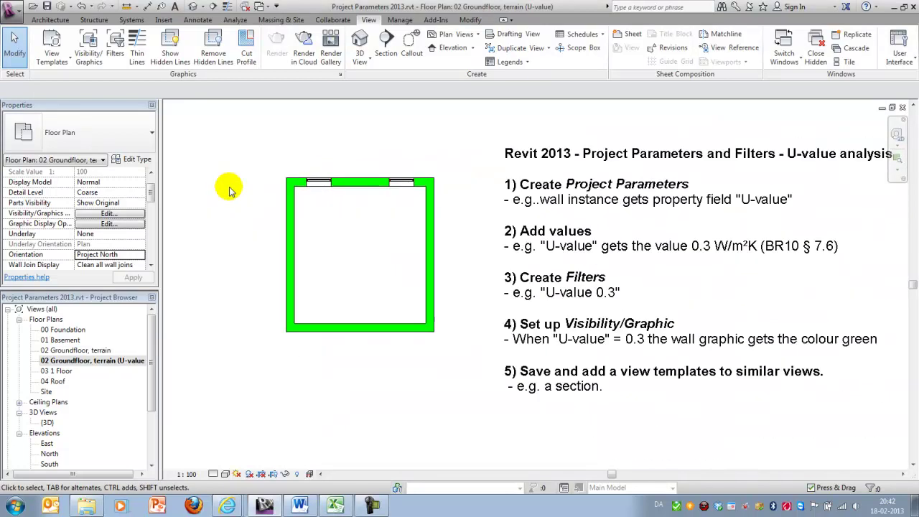
scroll(228, 185, down, 1)
scroll(308, 183, up, 1)
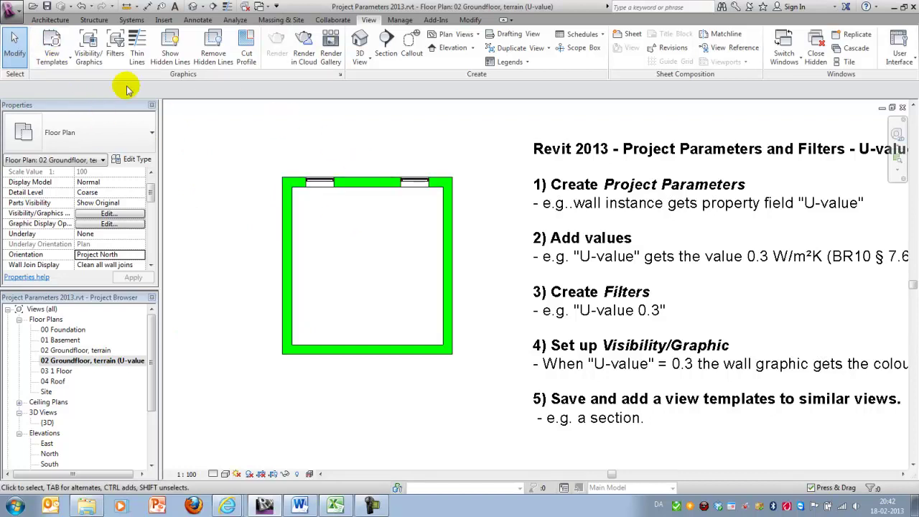
- Create a view template named "U-value VG" from the current U-value floor plan, keeping all its view properties included
click(54, 53)
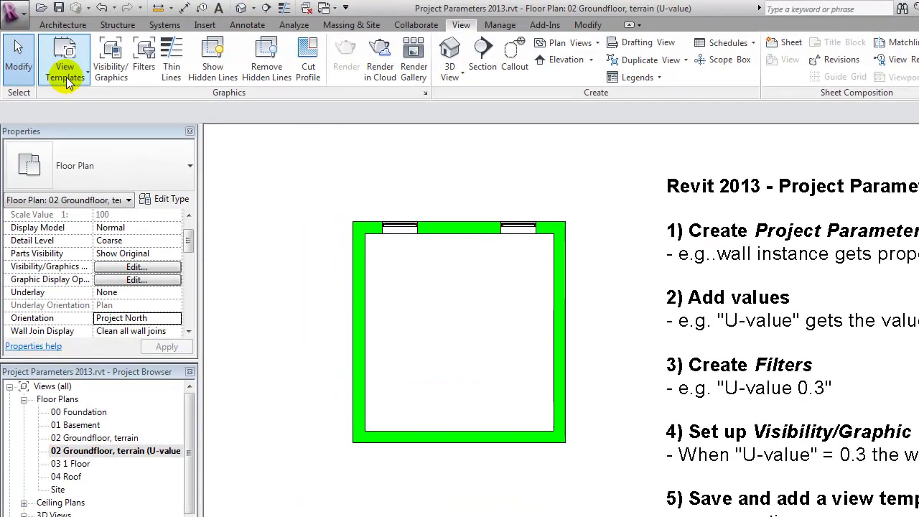
click(53, 62)
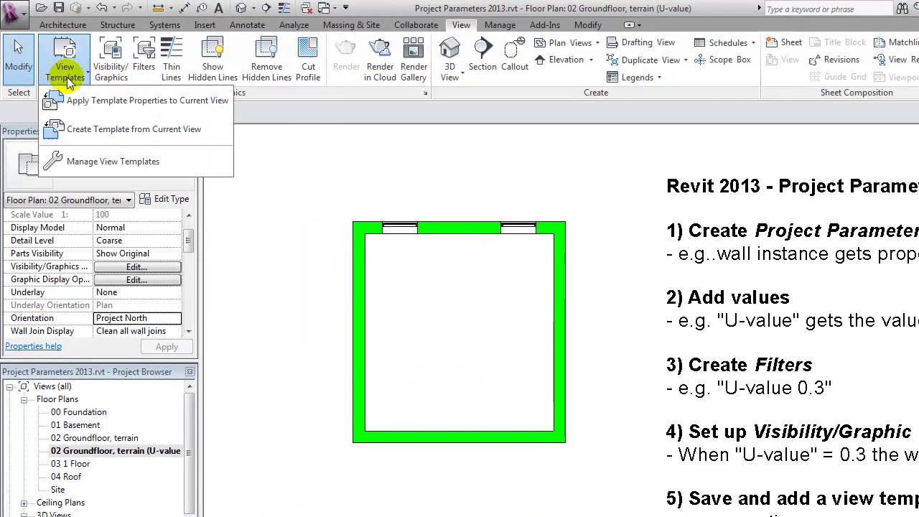
click(134, 131)
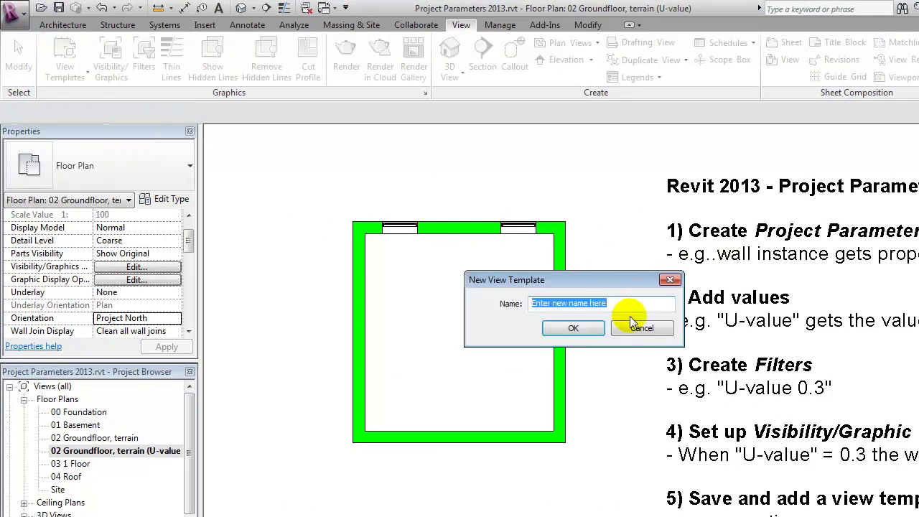
text(U-value V)
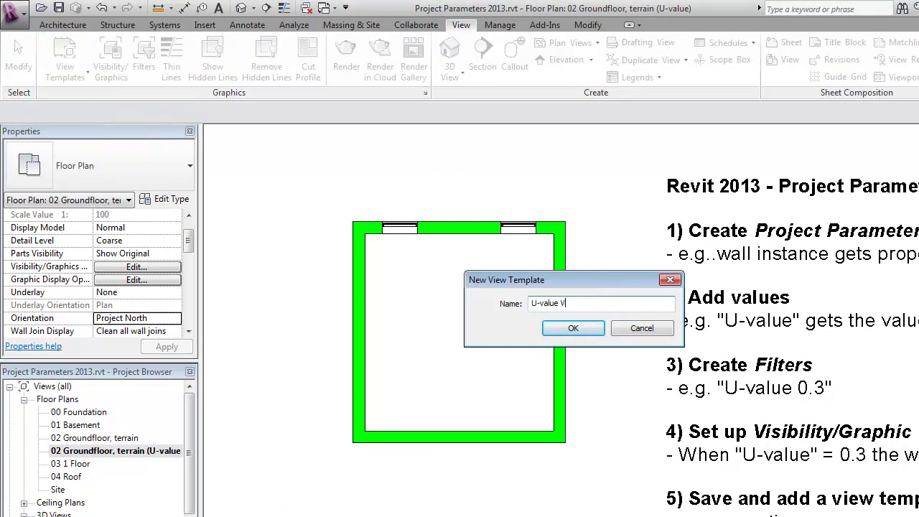
text(G)
click(572, 328)
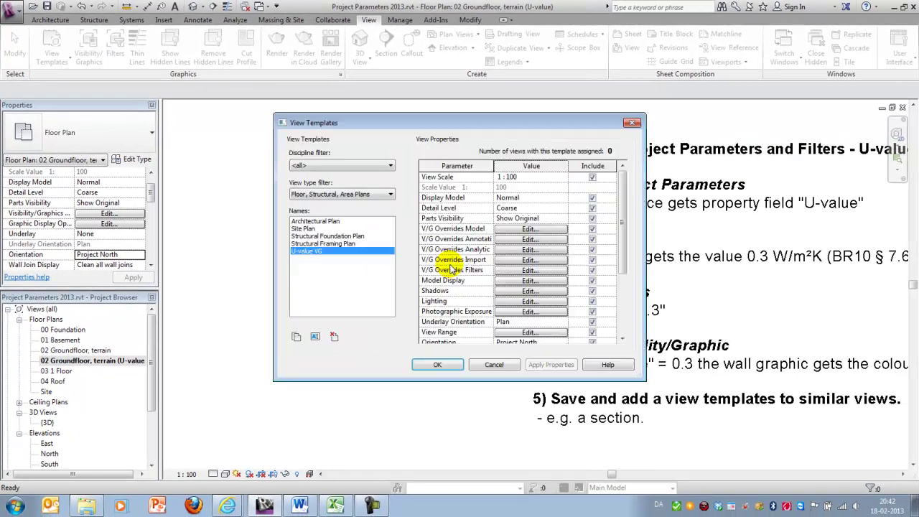
click(438, 365)
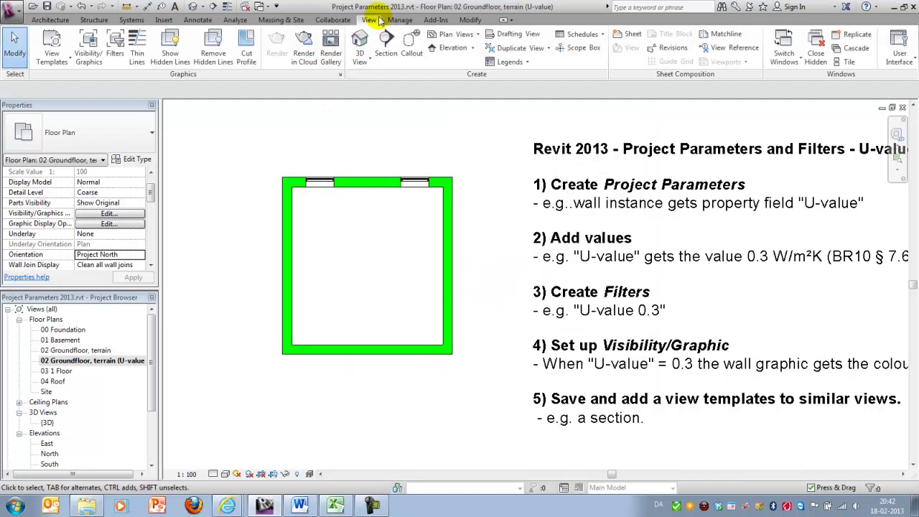
- Draw a vertical section line through the left window, running from above the north wall to below the south wall
click(385, 44)
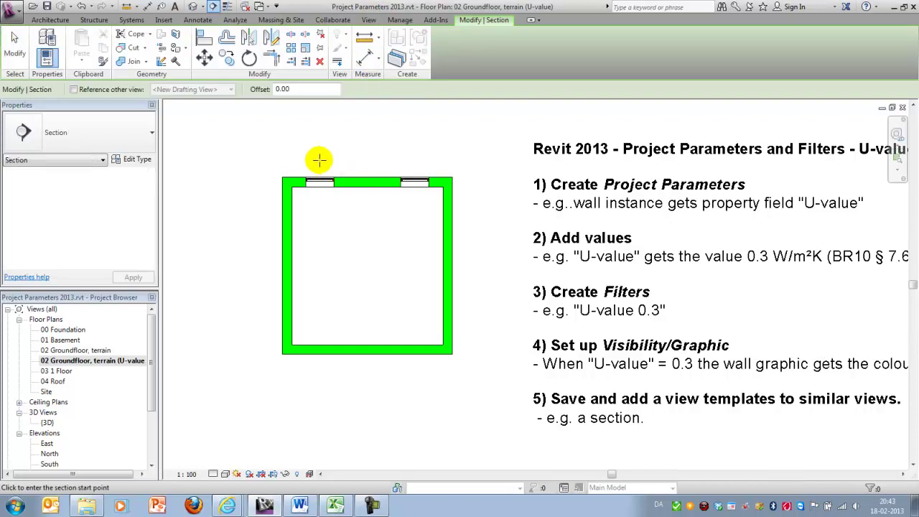
click(318, 160)
click(318, 393)
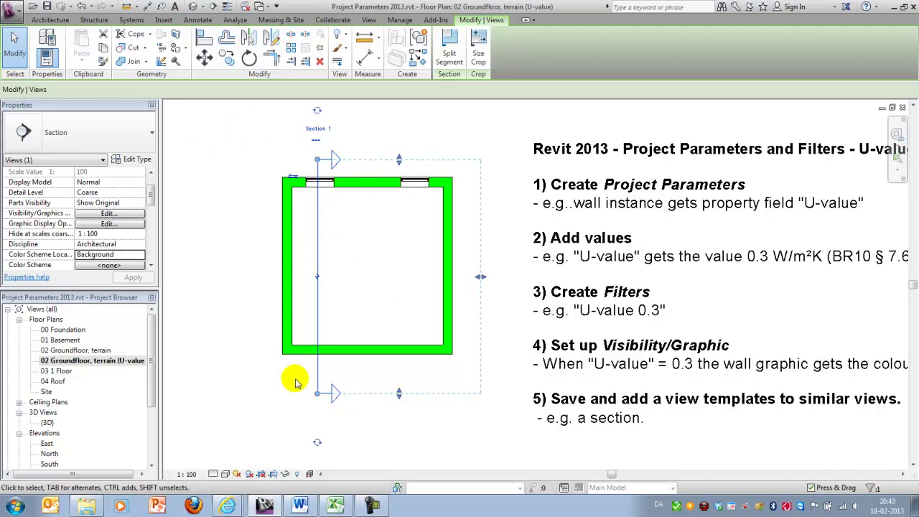
- Rename the new section view as "Section (U-value)"
drag(149, 380, 148, 421)
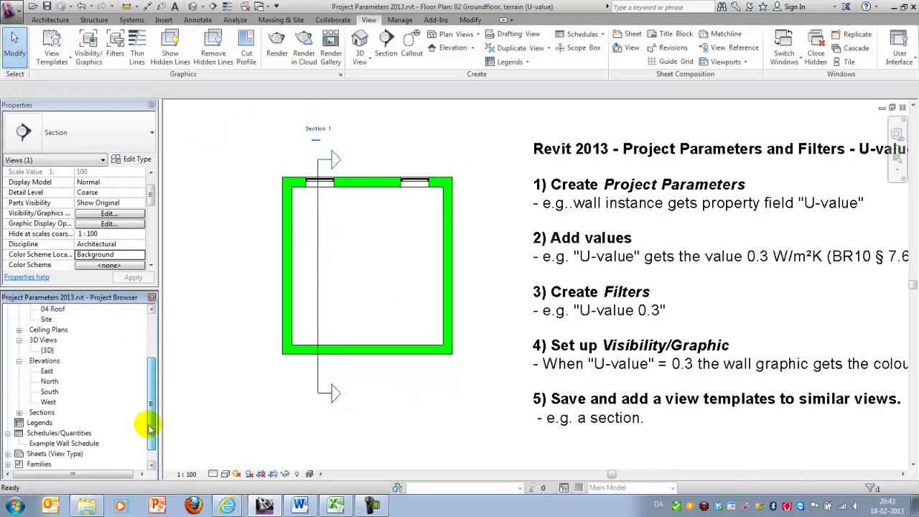
double_click(41, 412)
click(49, 423)
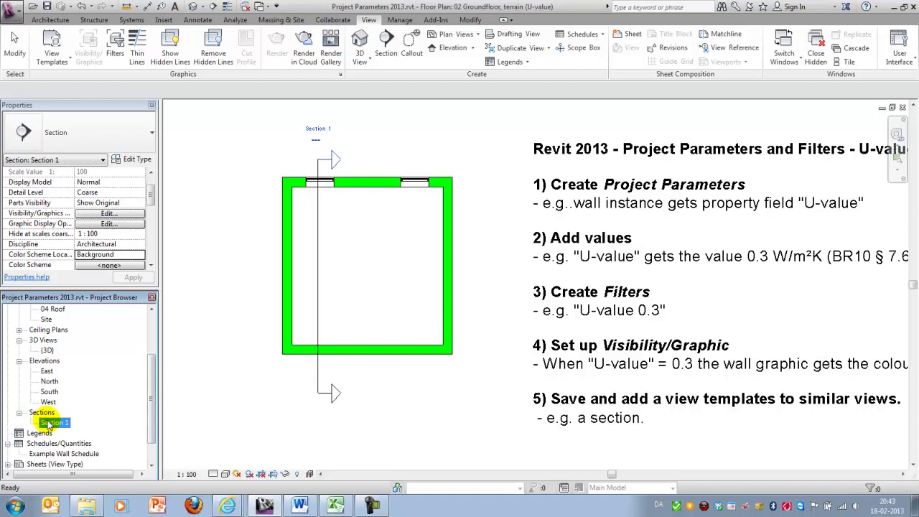
key(F2)
click(460, 244)
key(BackSpace)
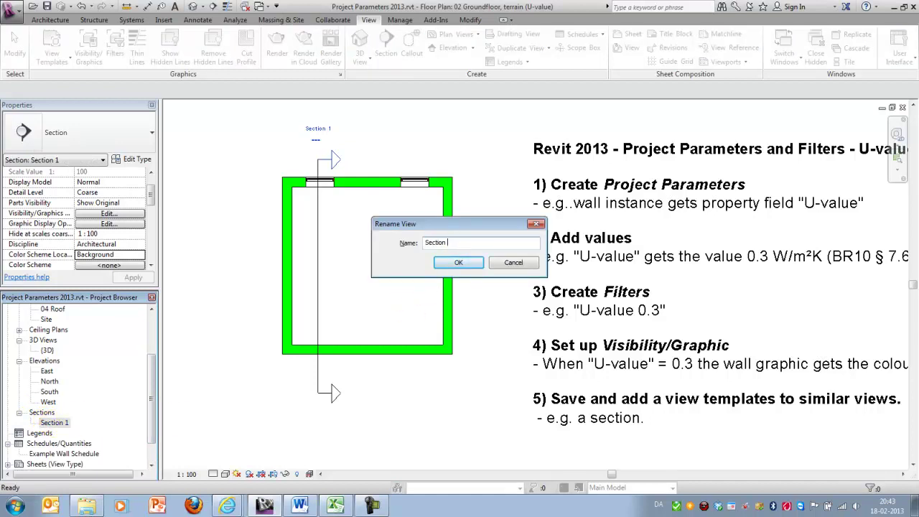
text((U-value)
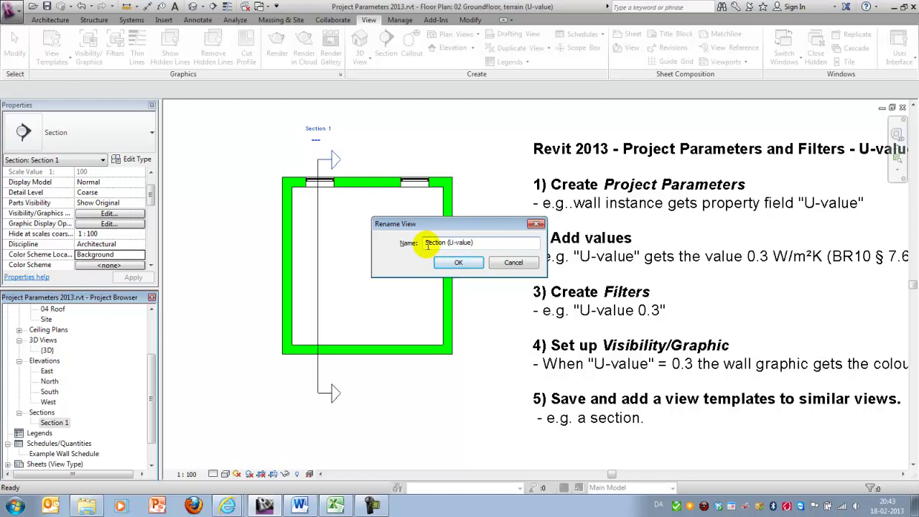
click(465, 262)
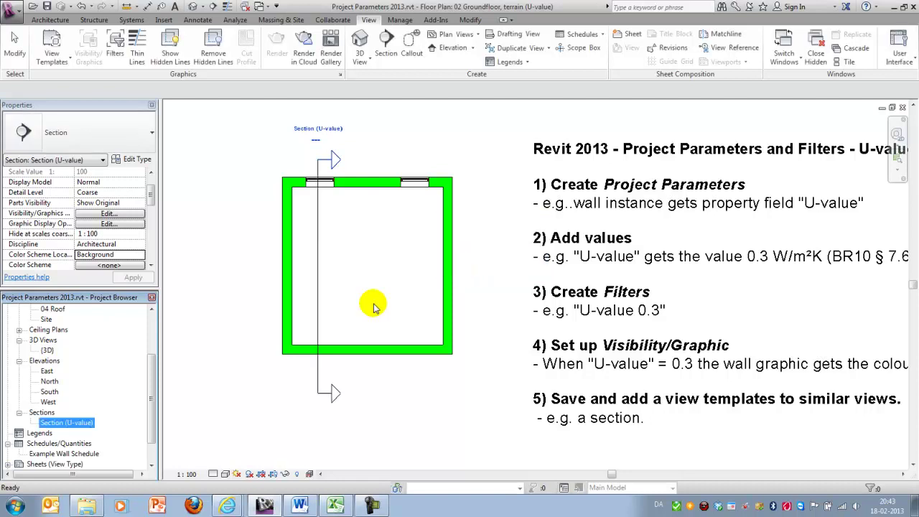
- Open Section (U-value) and apply the U-value VG template to it, listing Architectural templates of all view types
double_click(65, 422)
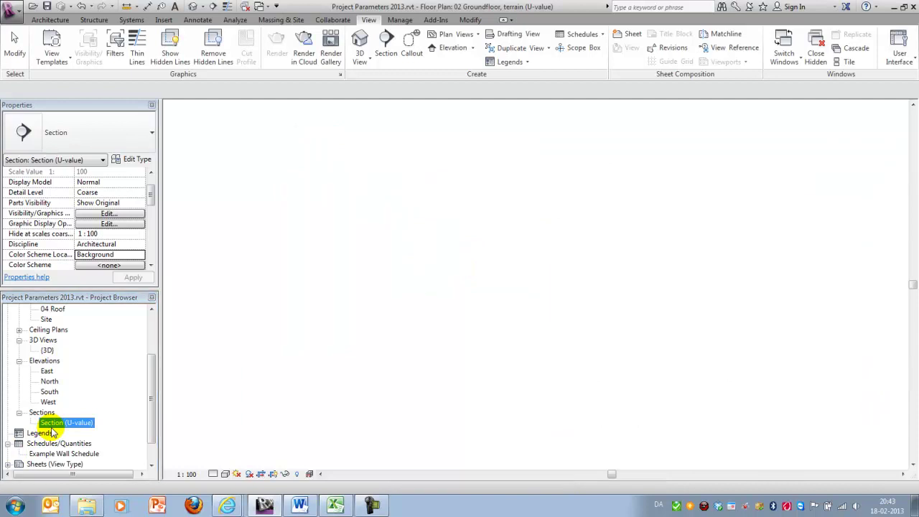
click(60, 63)
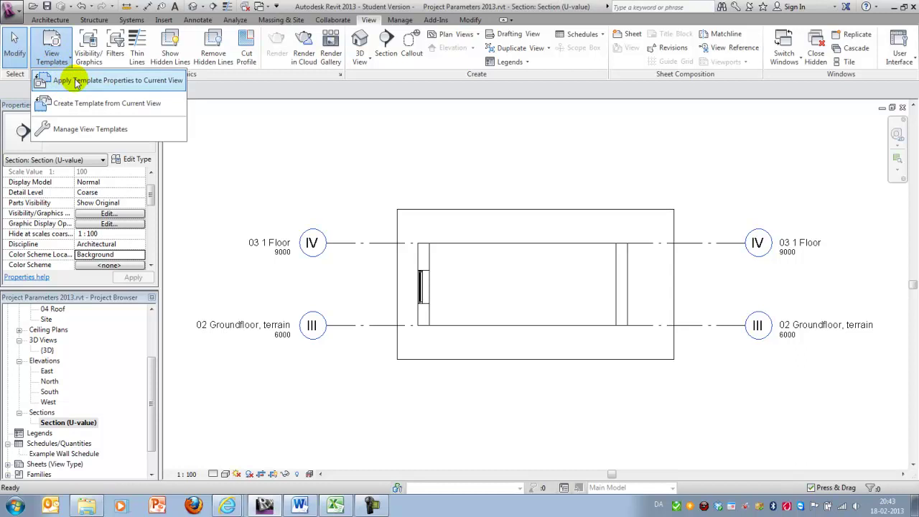
click(76, 81)
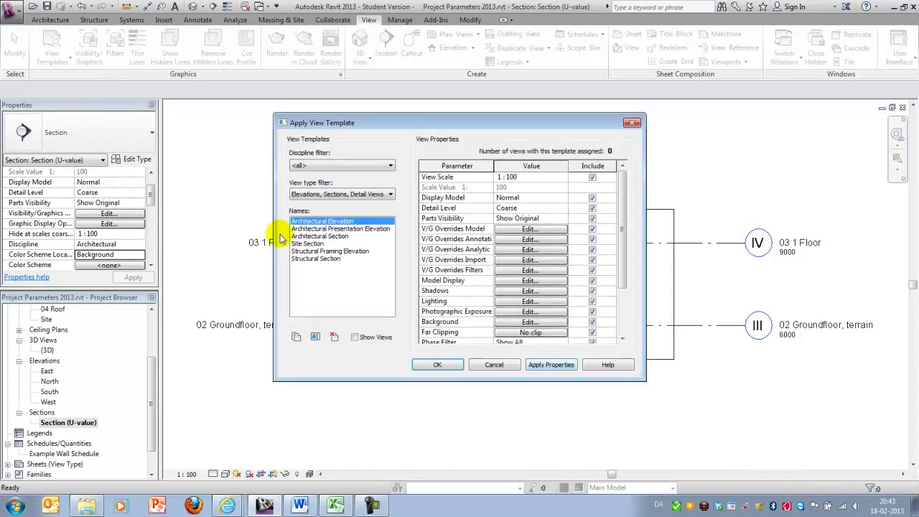
click(323, 166)
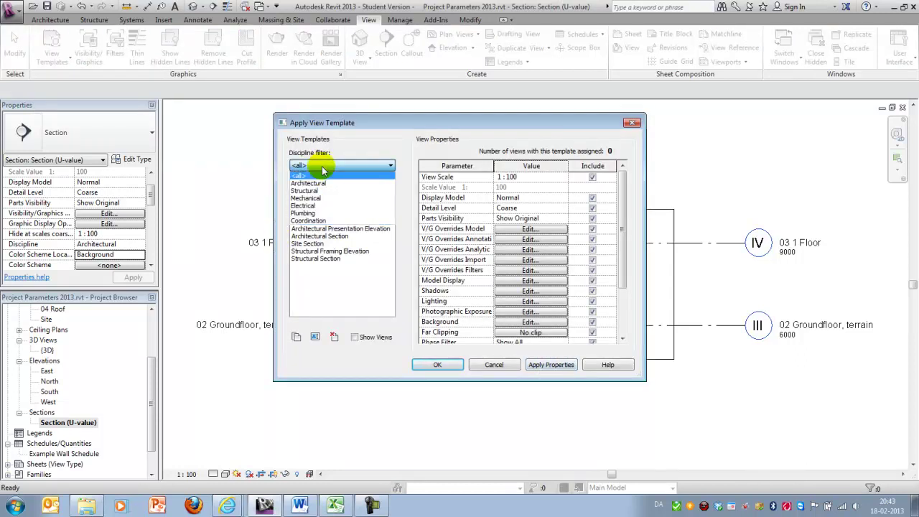
click(320, 184)
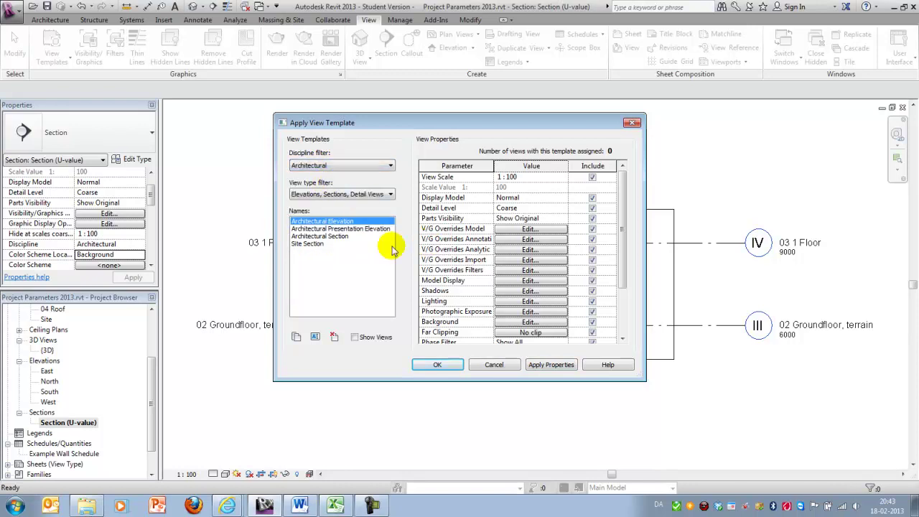
click(332, 195)
click(338, 202)
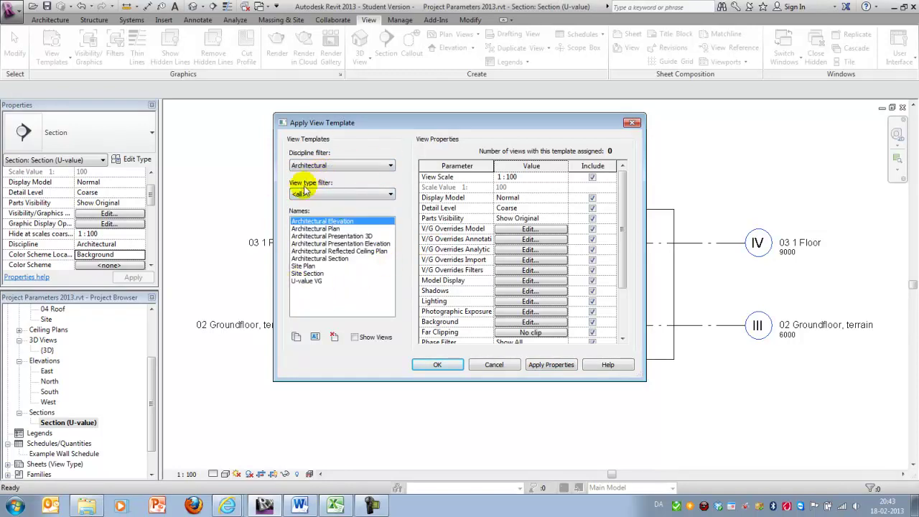
click(305, 280)
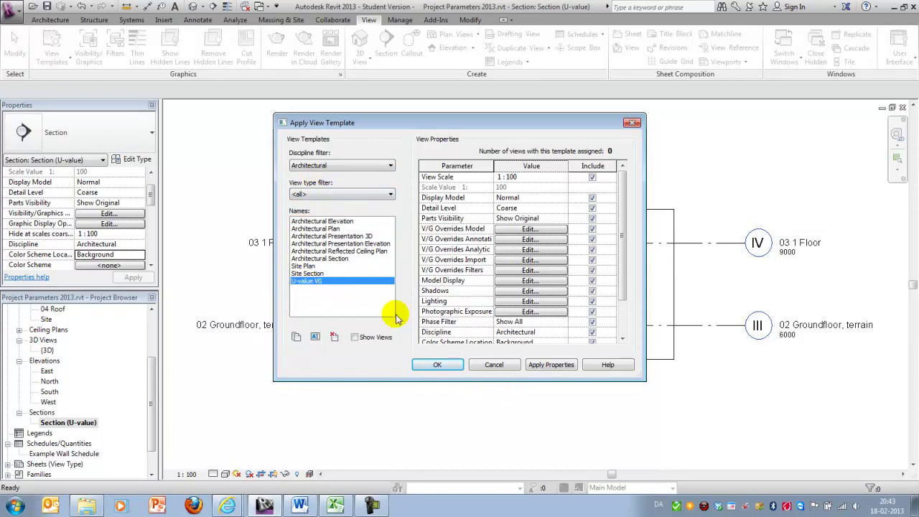
click(438, 366)
- Inspect the wall and window colours in the section, and reopen the 02 Groundfloor, terrain (U-value) floor plan
scroll(423, 285, up, 4)
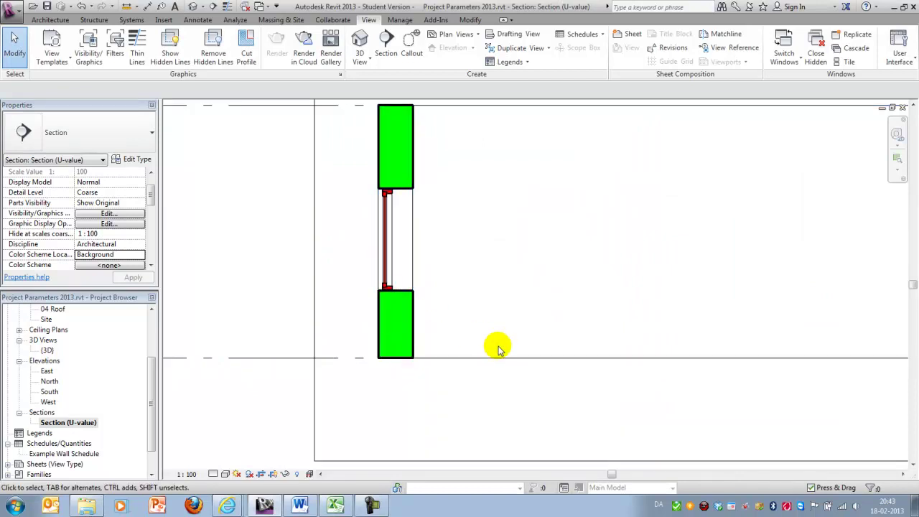
scroll(402, 347, down, 3)
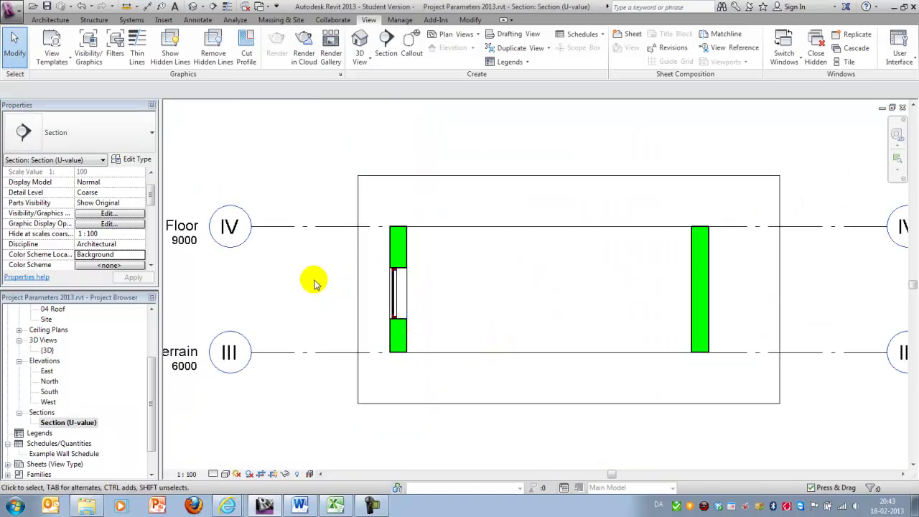
scroll(317, 279, down, 2)
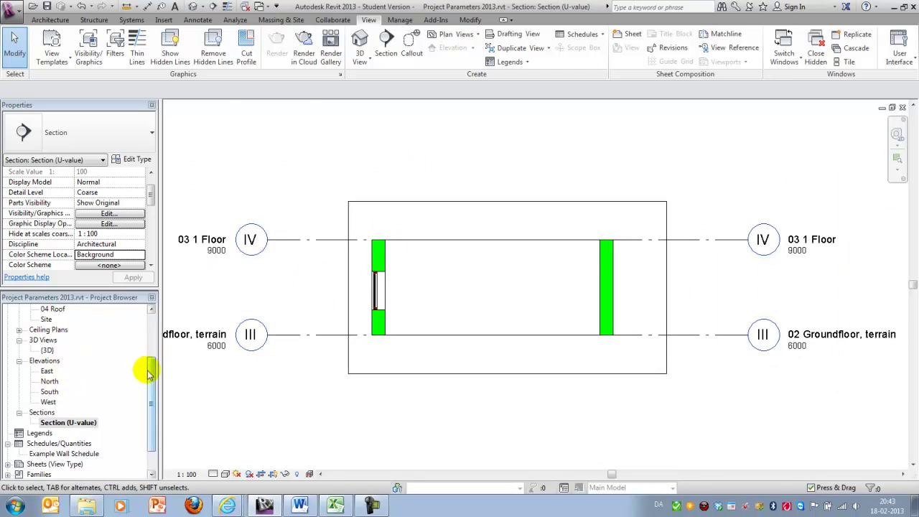
drag(148, 369, 152, 338)
click(80, 341)
double_click(79, 344)
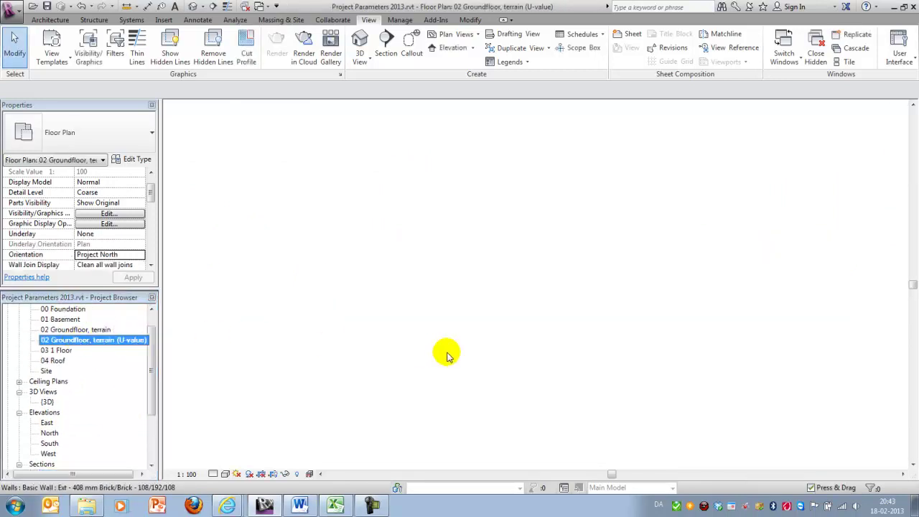